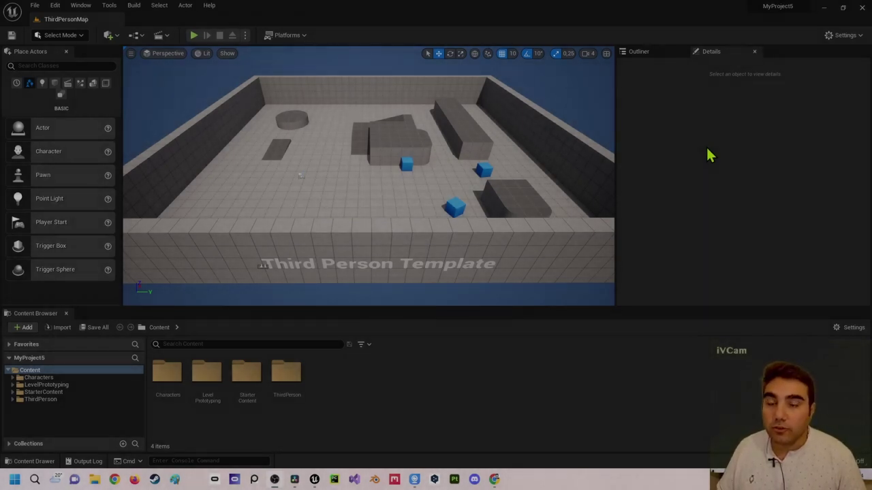
Step: Delete the PlayerStart from the level
right_click(351, 199)
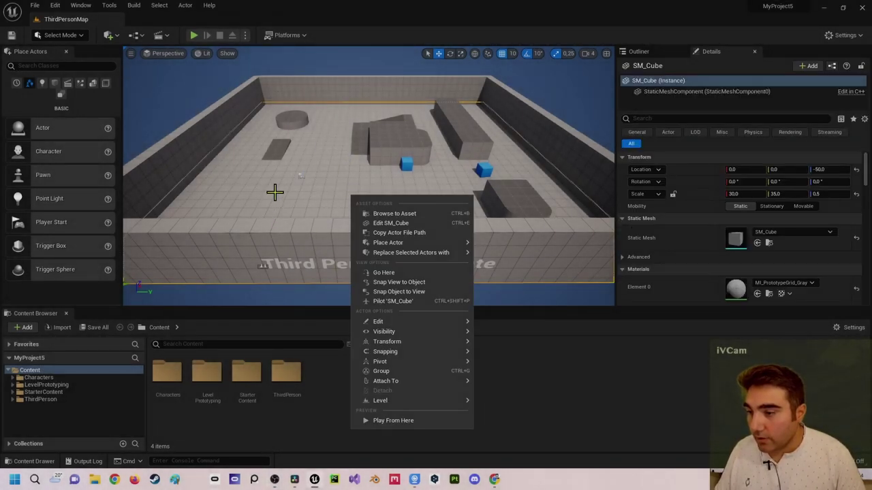
right_click_drag(275, 193, 299, 170)
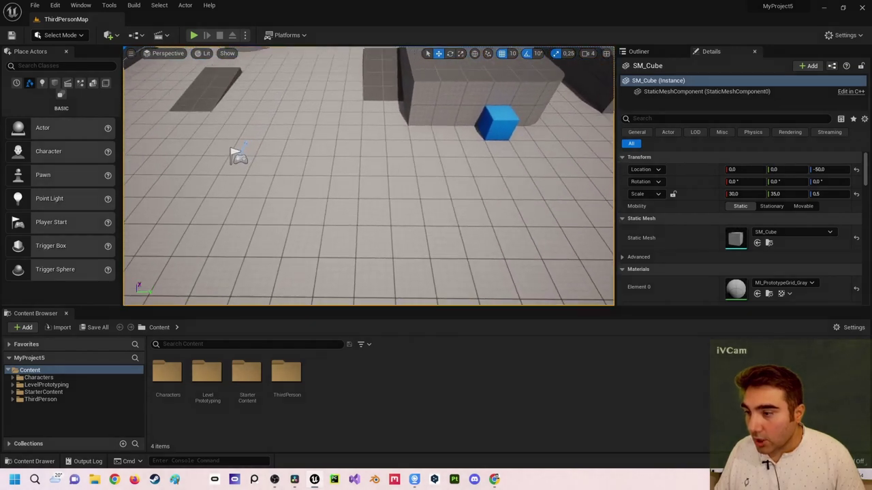
right_click_drag(300, 171, 368, 171)
left_click(381, 169)
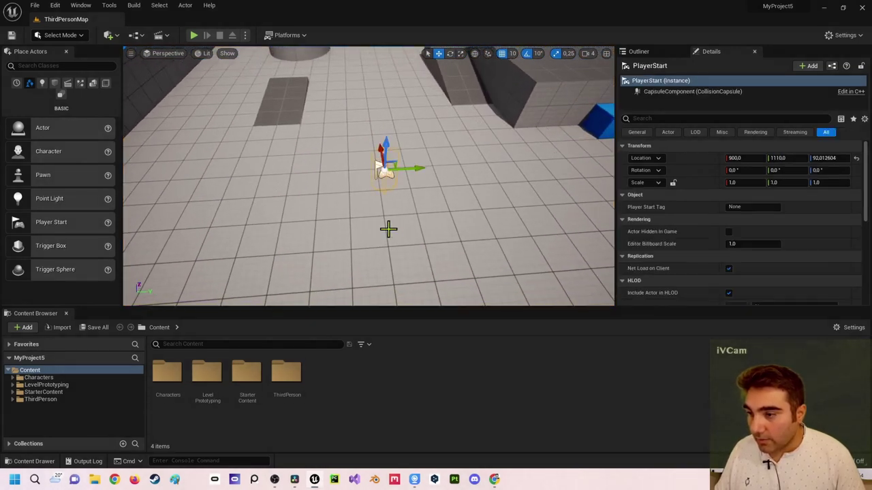
key("Delete")
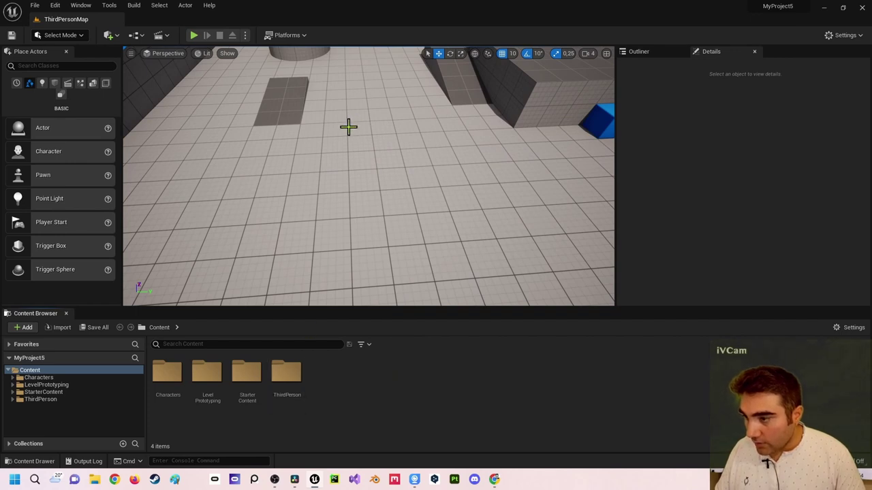
Step: Place a Point Light on the floor near the ramp at 1230, 1330, 110
left_click_drag(73, 207, 384, 128)
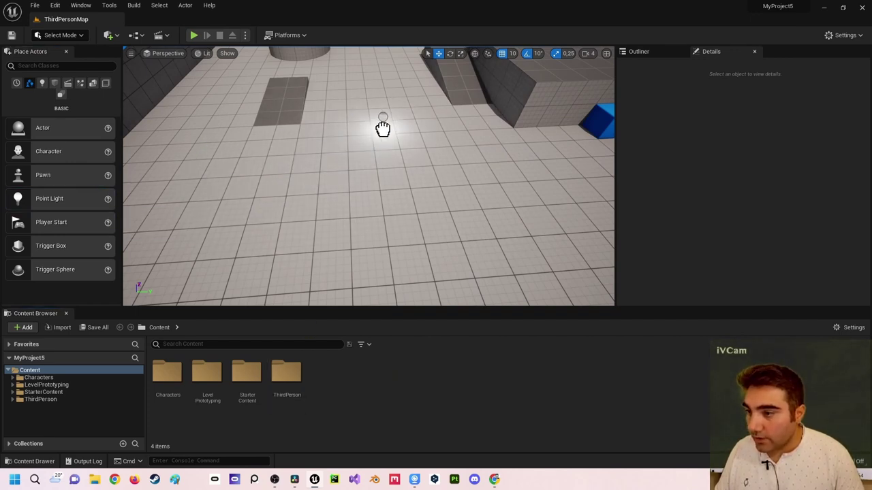
left_click_drag(392, 99, 448, 103)
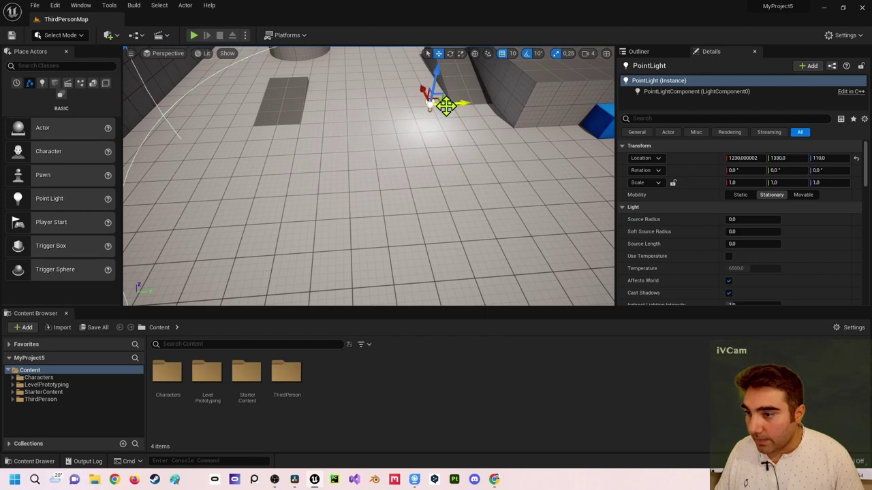
mouse_move(447, 104)
right_mouse_down()
mouse_move(409, 136)
mouse_move(416, 126)
right_mouse_up()
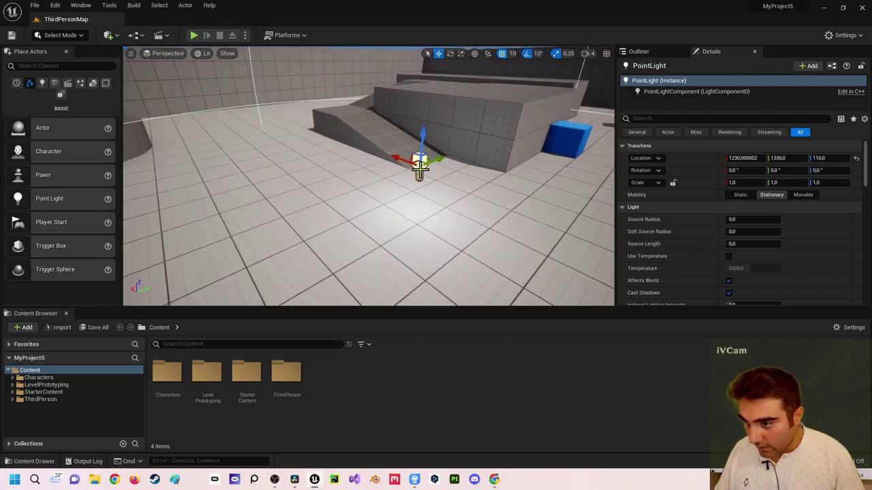
left_click(135, 37)
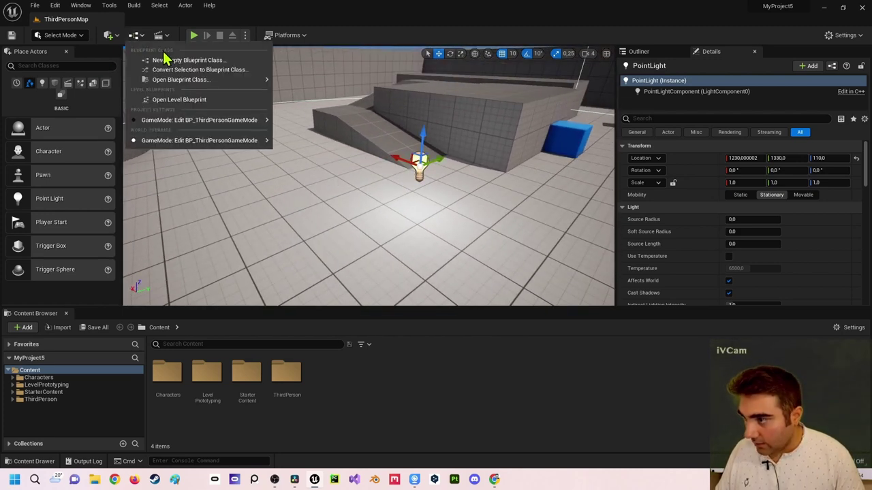
Step: Convert the point light into an Actor-parented blueprint named BP_Licht by harvesting its components
left_click(174, 69)
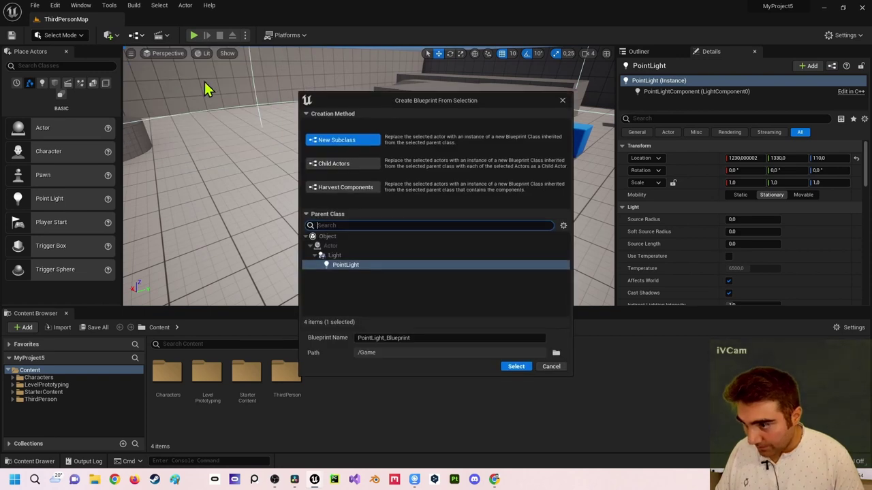
left_click(331, 246)
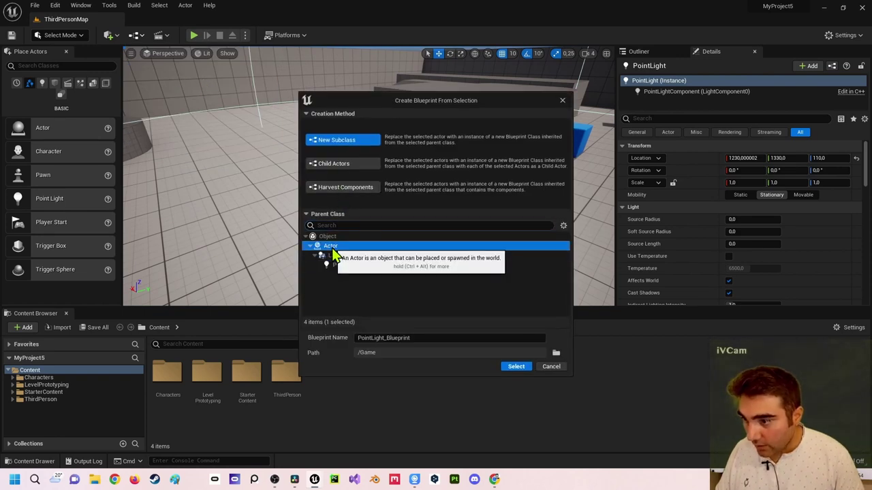
left_click(345, 187)
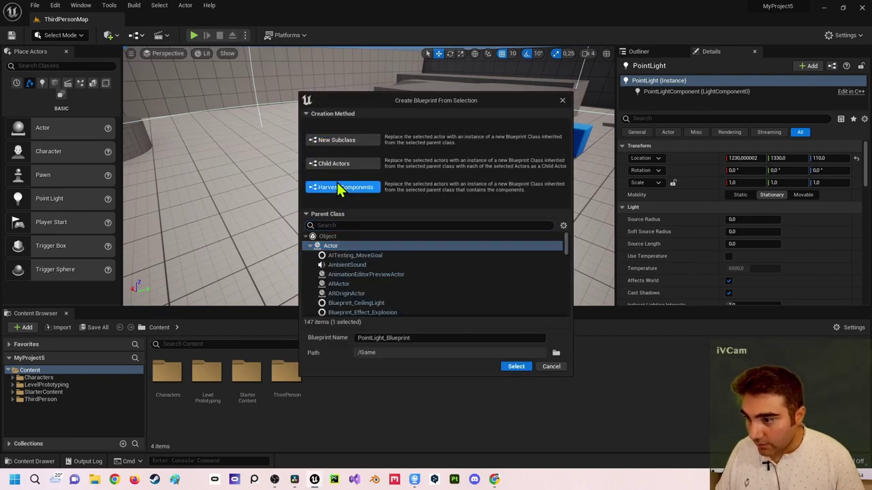
double_click(396, 338)
type("b")
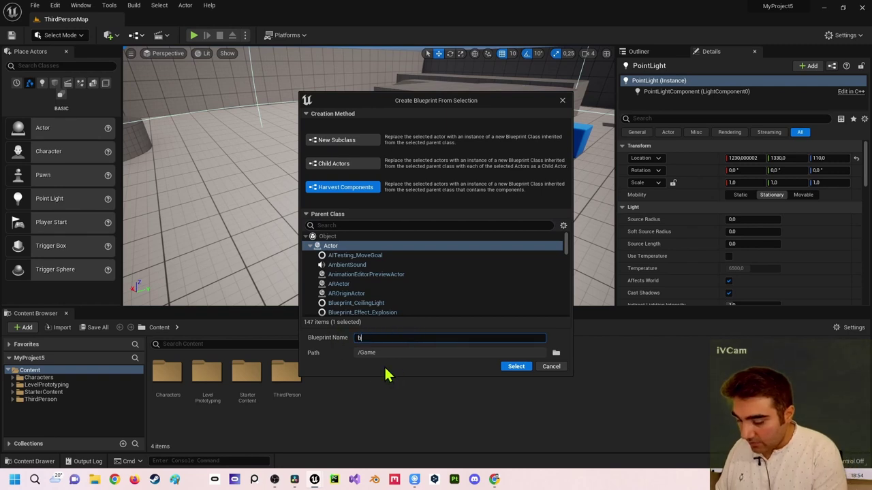
type("p_lIGHT")
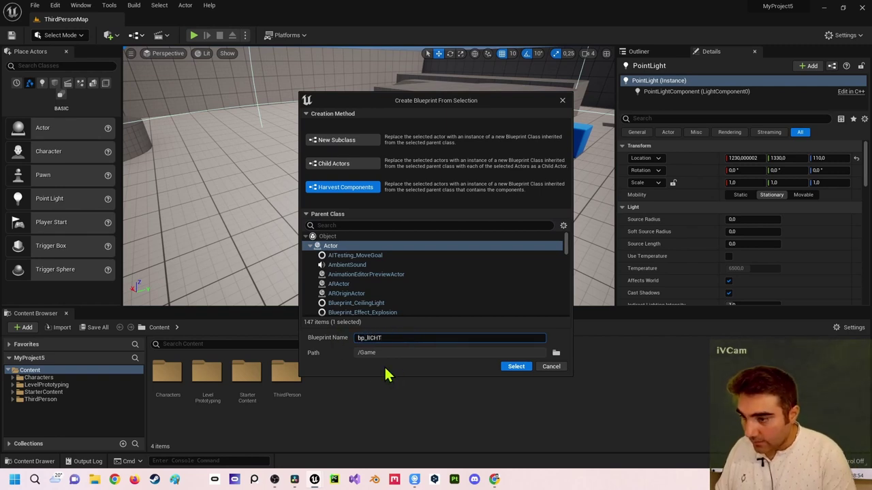
key("BackSpace")
key("BackSpace")
key("BackSpace")
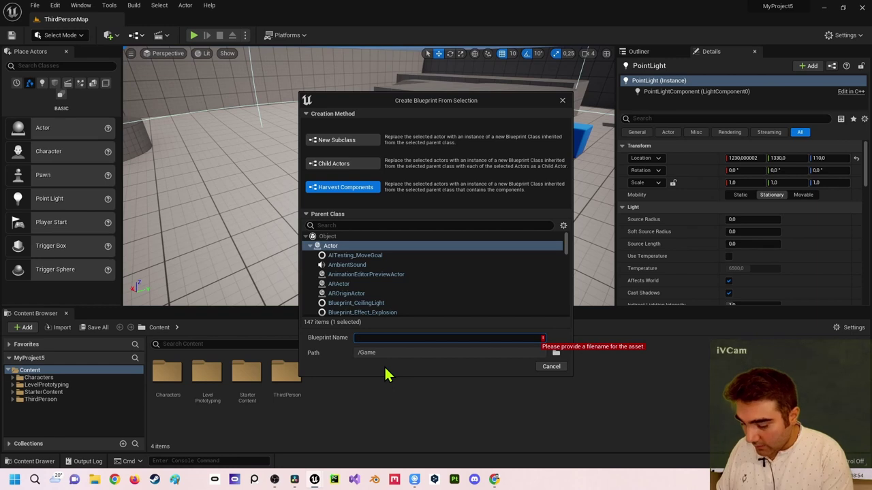
type("BP_Licht")
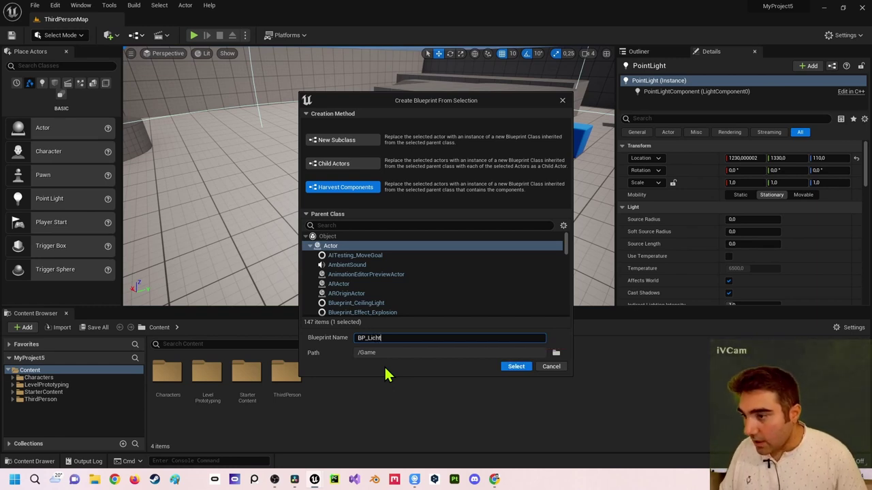
left_click(516, 367)
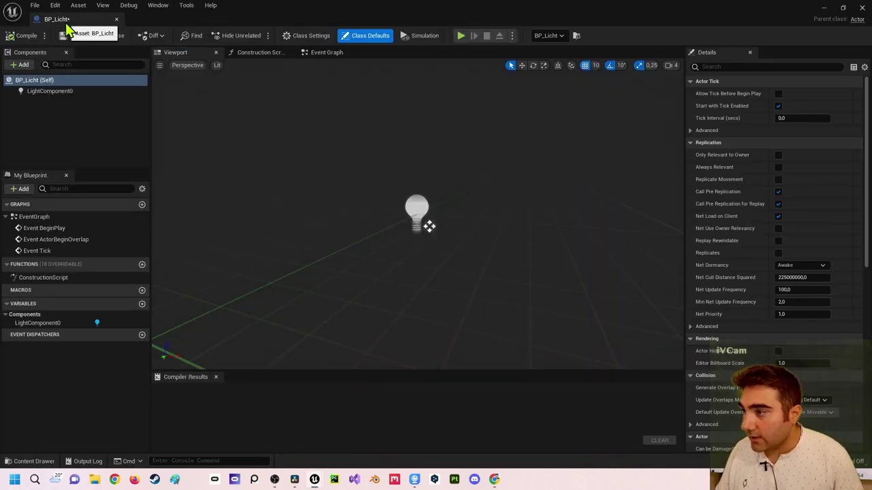
Step: Select LightComponent0, compile BP_Licht, and dock its editor beside the ThirdPersonMap tab
left_click(52, 92)
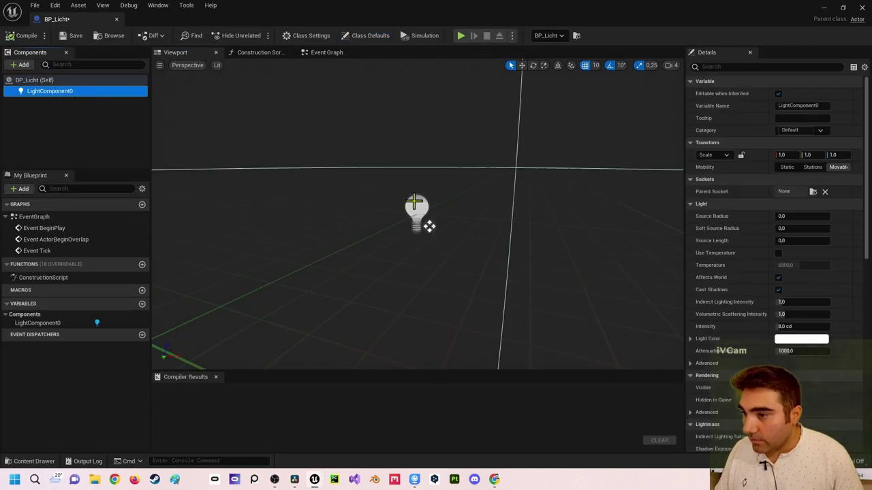
scroll(411, 177, "down", 5)
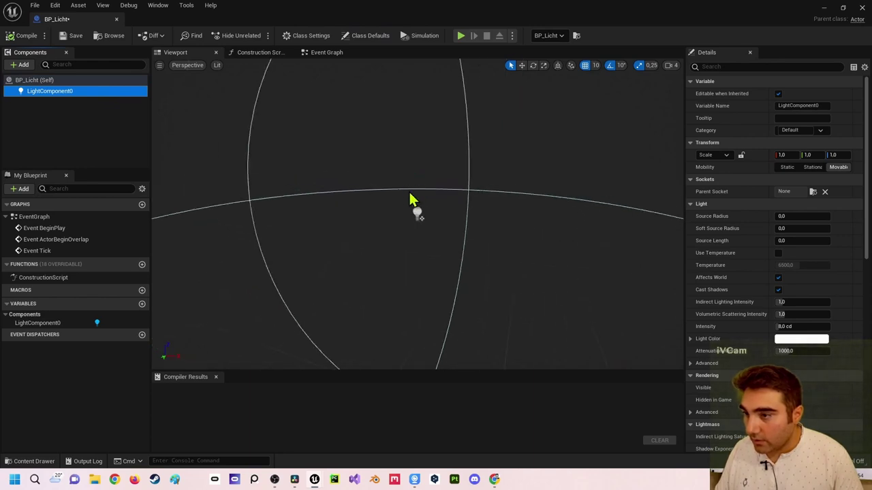
left_click_drag(411, 200, 484, 141)
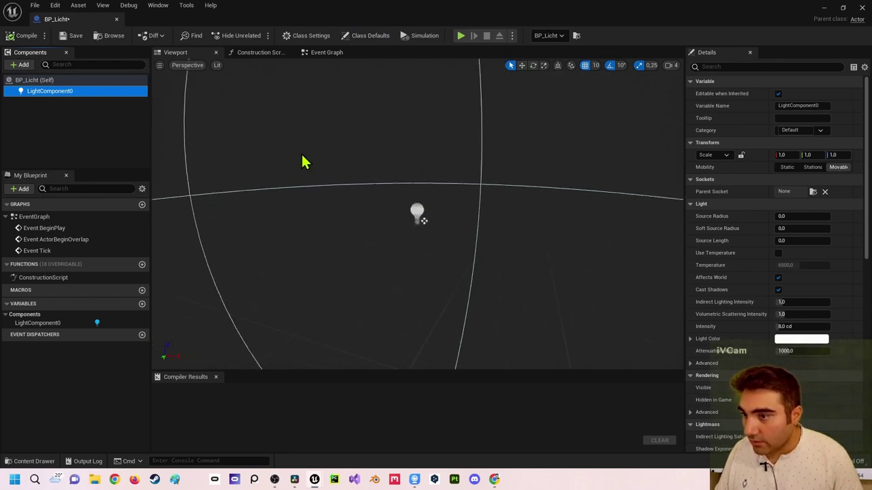
left_click(21, 35)
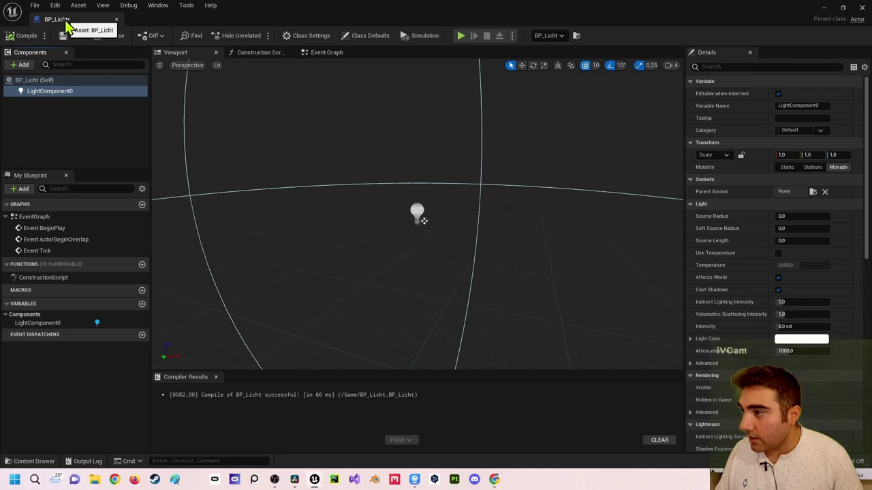
left_click_drag(67, 23, 146, 20)
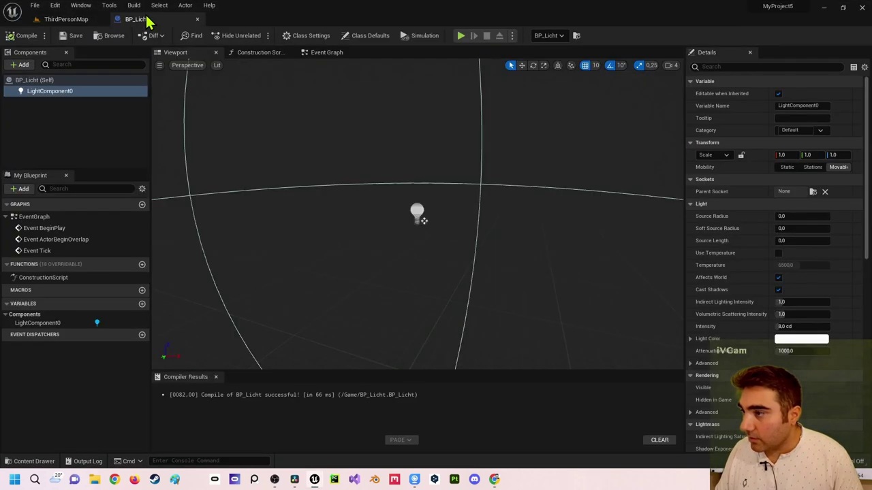
Step: Raise the light to Z 140 and shift it along Y to 1400
left_click(60, 20)
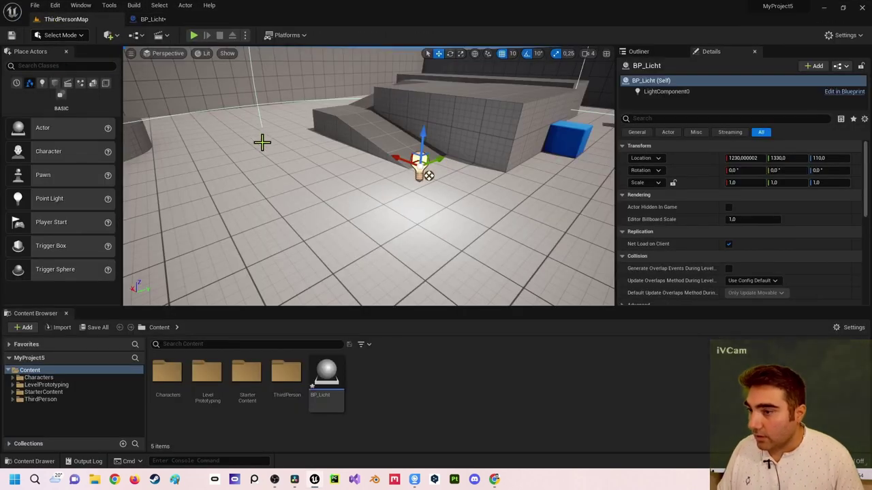
left_click_drag(420, 140, 424, 119)
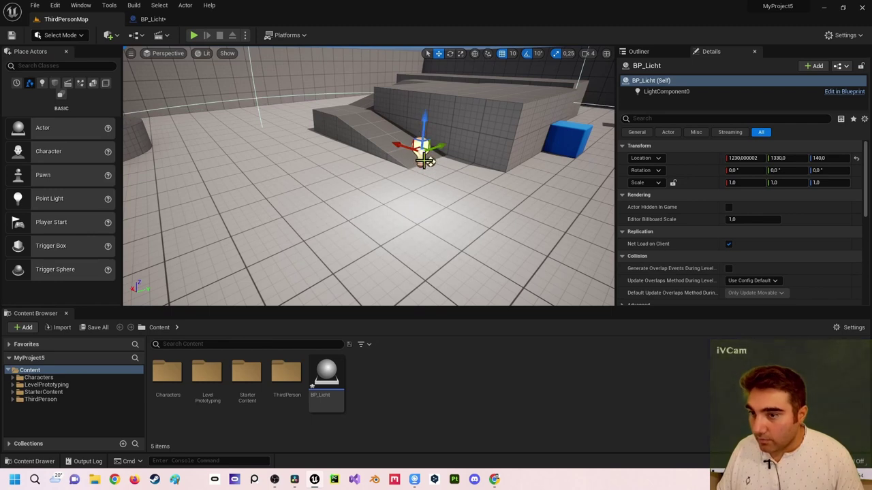
mouse_move(425, 162)
right_mouse_down()
mouse_move(477, 210)
mouse_move(462, 147)
right_mouse_up()
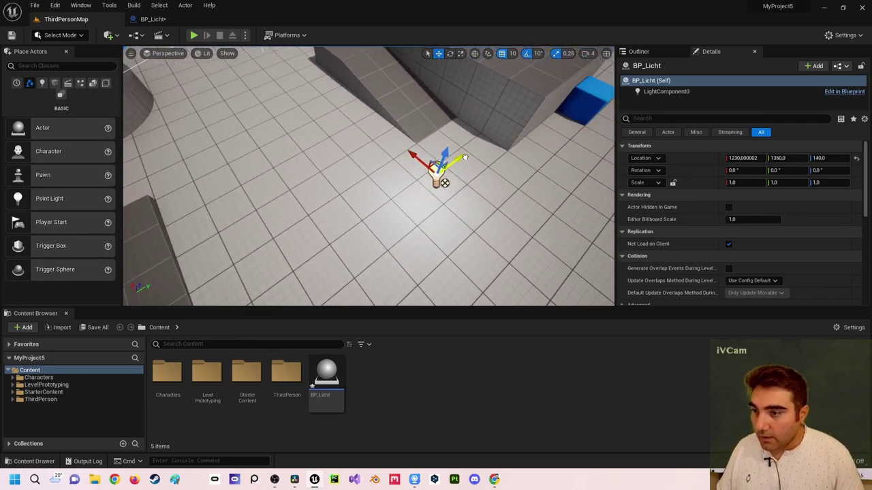
left_click_drag(451, 167, 432, 161)
mouse_move(432, 161)
right_mouse_down()
mouse_move(443, 153)
mouse_move(445, 181)
right_mouse_up()
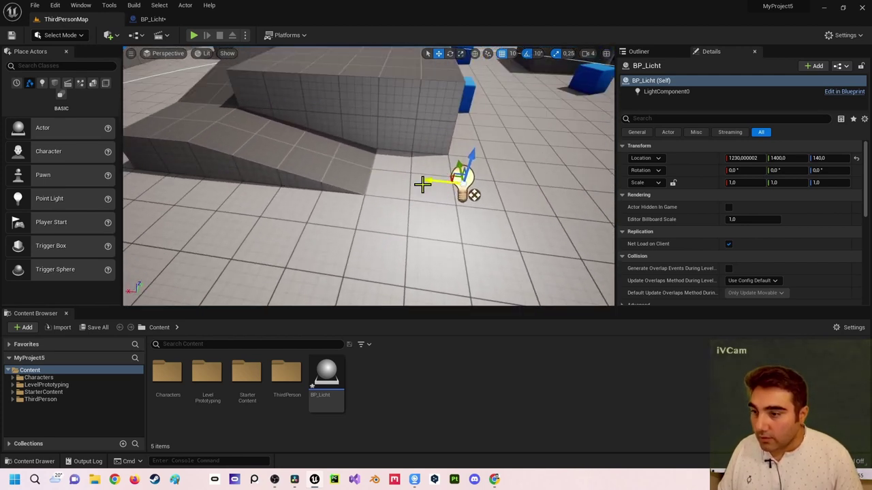
Step: Duplicate the light along X onto the ramp, then copy the four lights into a second row
left_click_drag(447, 180, 127, 155, "alt")
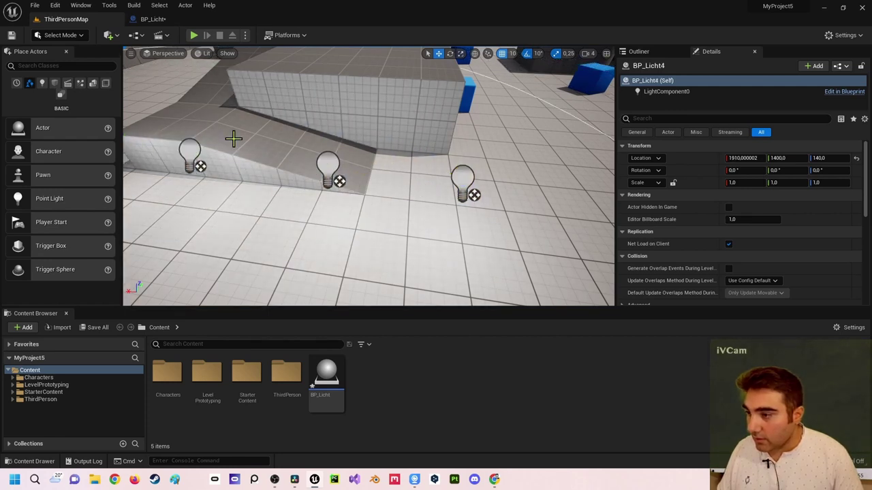
right_click_drag(234, 136, 354, 157)
right_click_drag(428, 96, 323, 116)
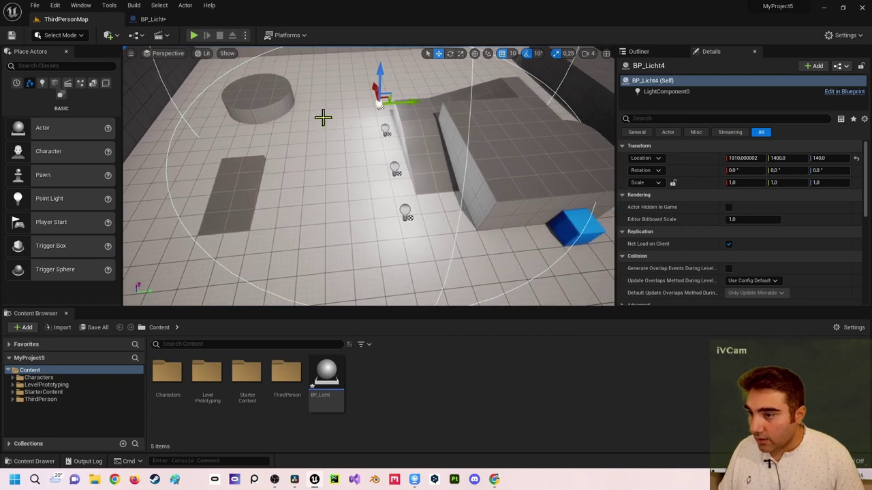
left_click(386, 127, "ctrl")
left_click(396, 170, "ctrl")
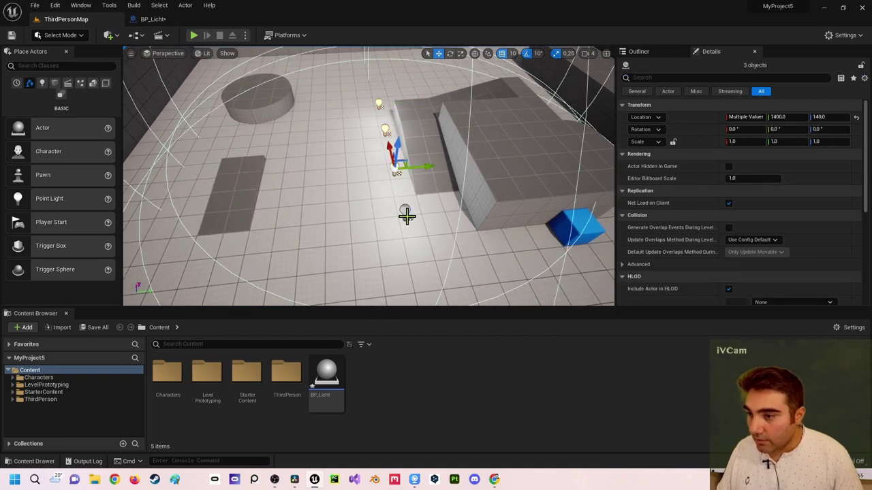
left_click(407, 215, "ctrl")
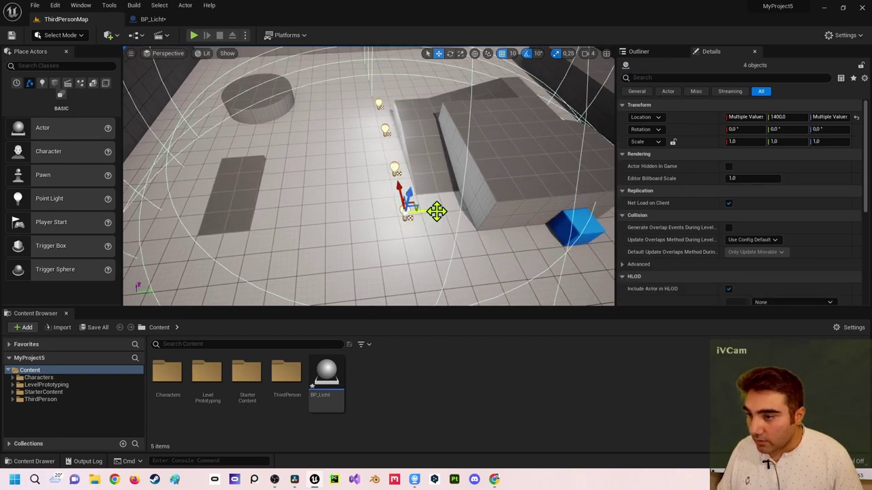
left_click_drag(436, 212, 302, 215, "alt")
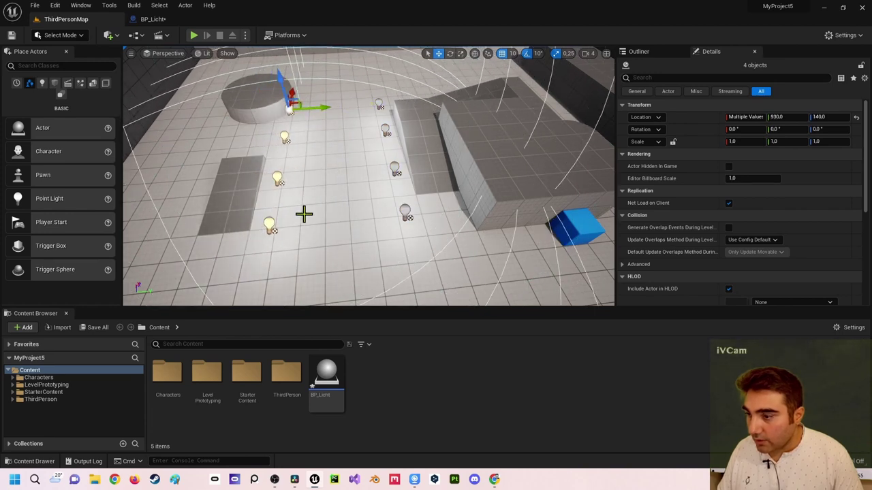
mouse_move(343, 117)
left_mouse_down()
mouse_move(320, 96)
mouse_move(307, 136)
left_mouse_up()
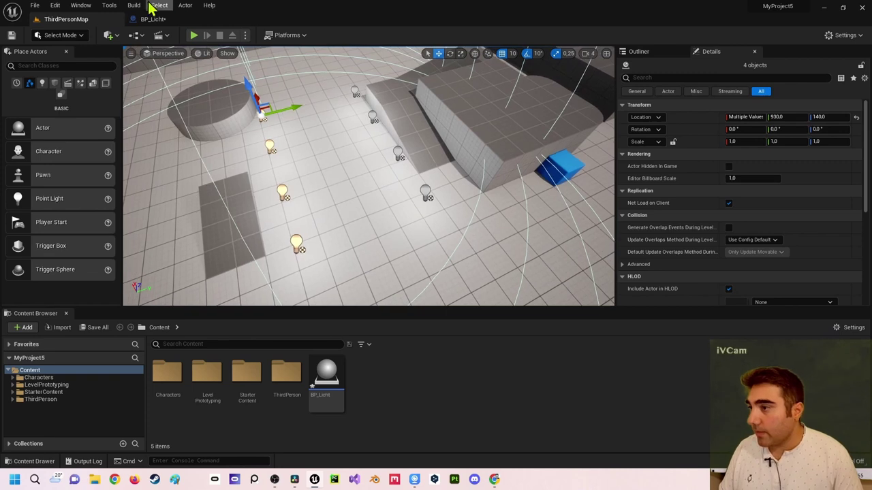
right_click_drag(359, 212, 252, 211)
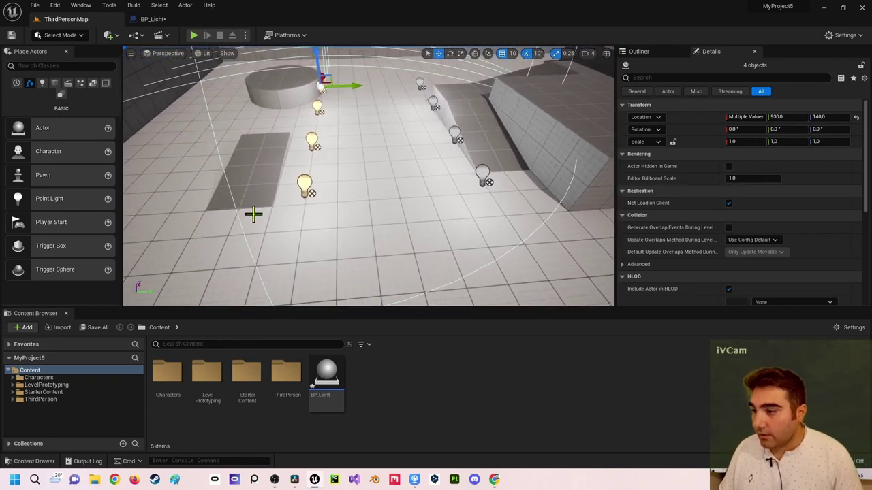
Step: Open BP_ThirdPersonCharacter from Content > ThirdPerson > Blueprints
left_click(43, 369)
double_click(279, 404)
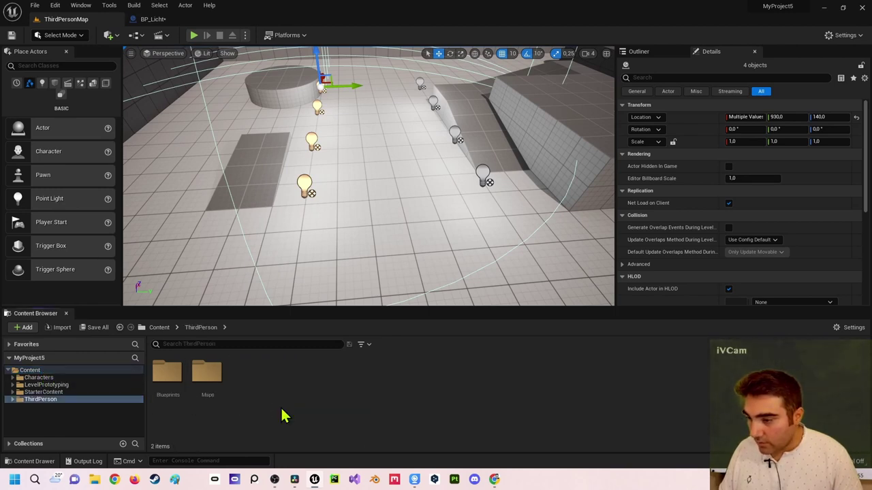
double_click(166, 376)
double_click(166, 375)
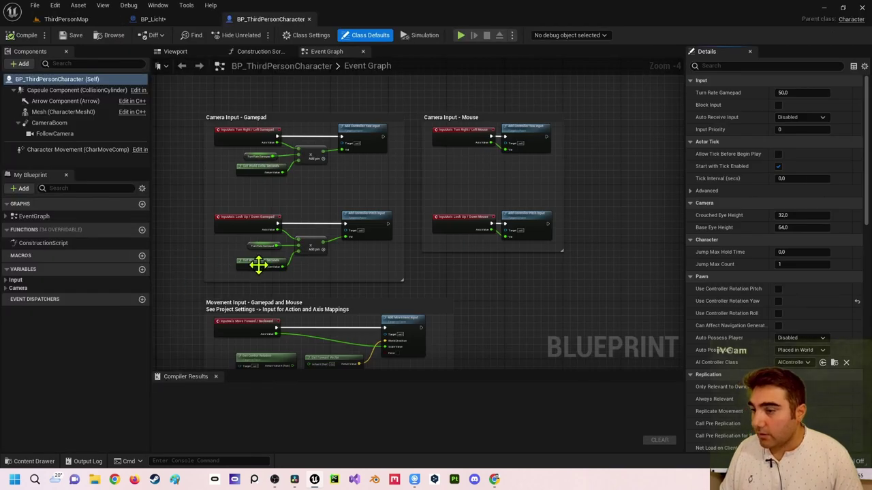
Step: Add a variable named Lichtgruppe1 of type BP Licht Object Reference
right_click_drag(258, 265, 282, 200)
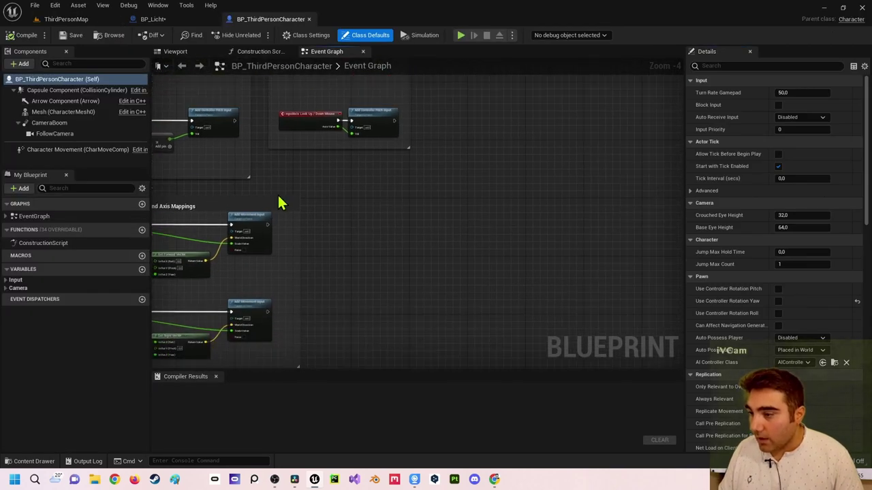
left_click(142, 270)
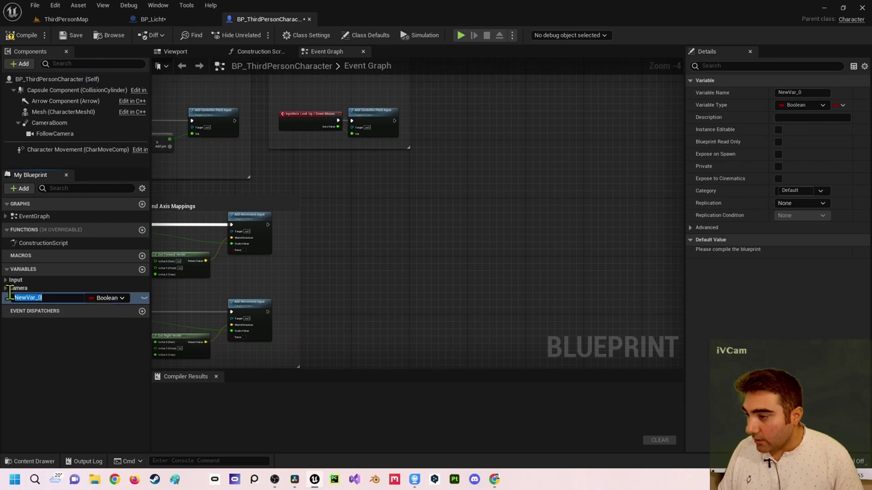
type("Lichtgruppe1")
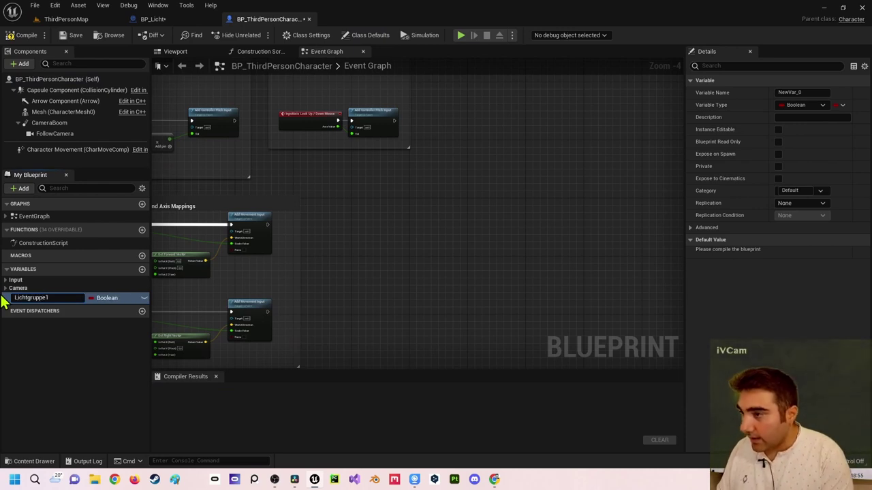
key("Return")
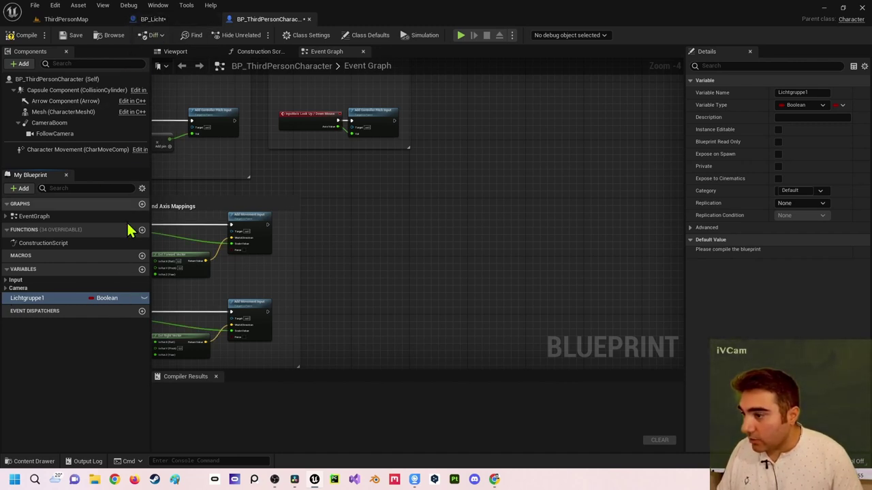
left_click(108, 299)
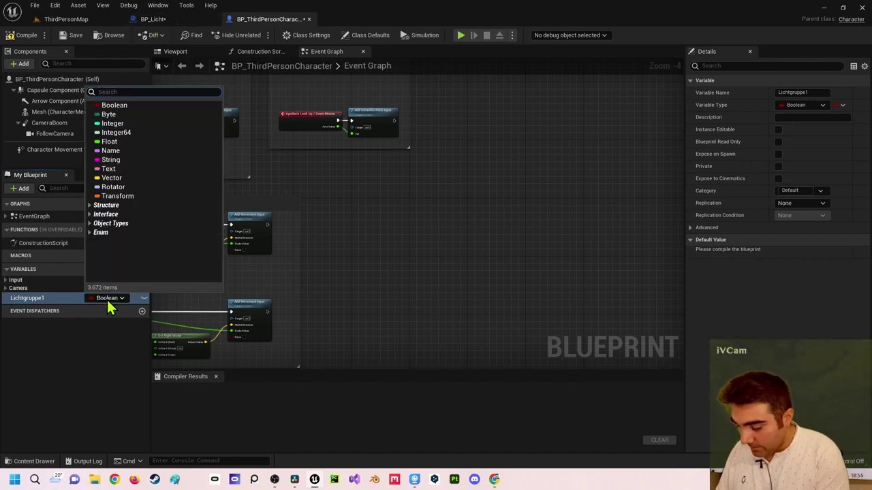
type("BP_Licht")
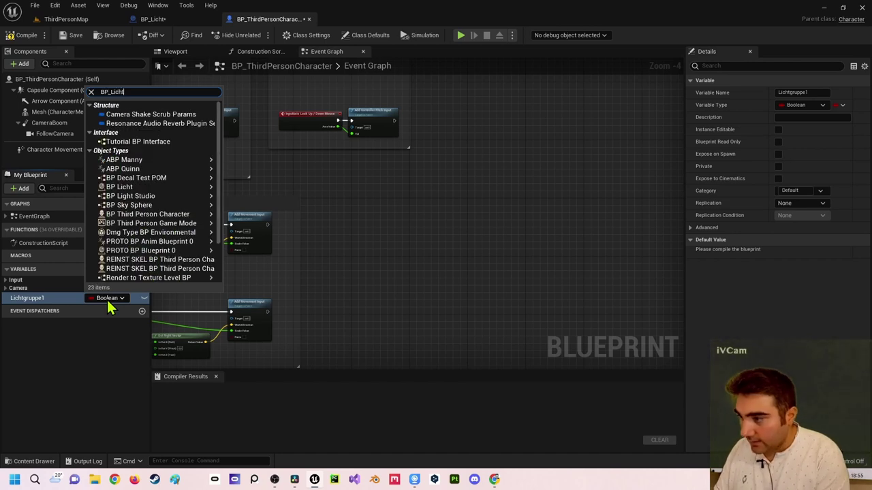
mouse_move(193, 115)
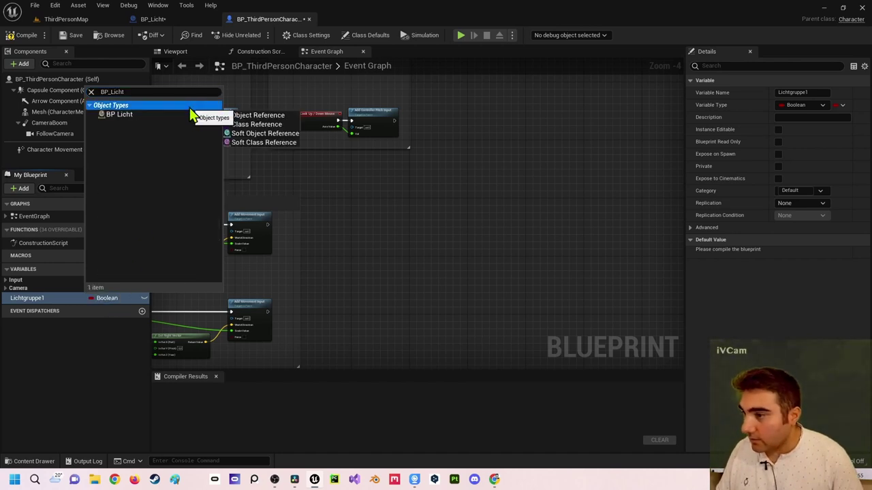
left_click(257, 116)
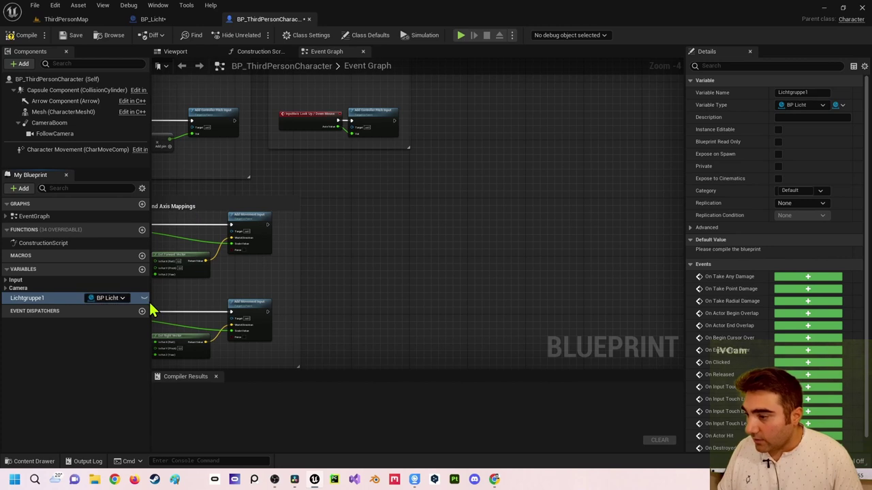
Step: Make Lichtgruppe1 an instance-editable array and compile the blueprint
left_click(144, 298)
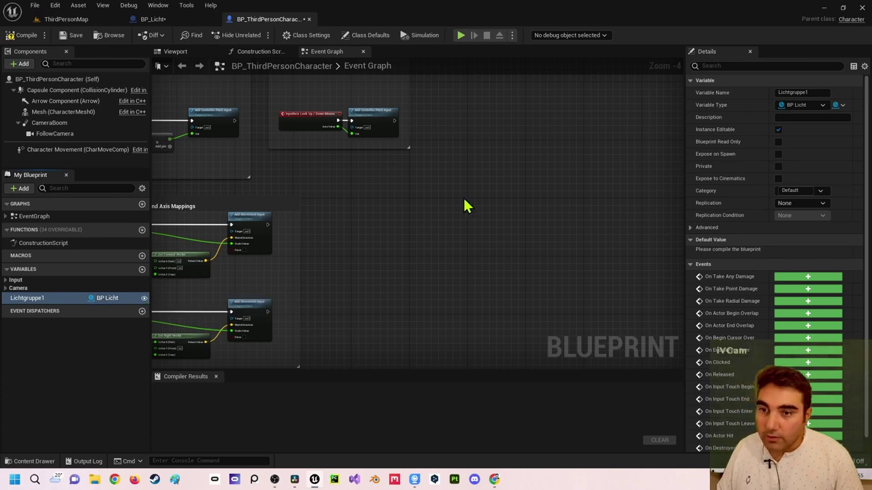
left_click(842, 108)
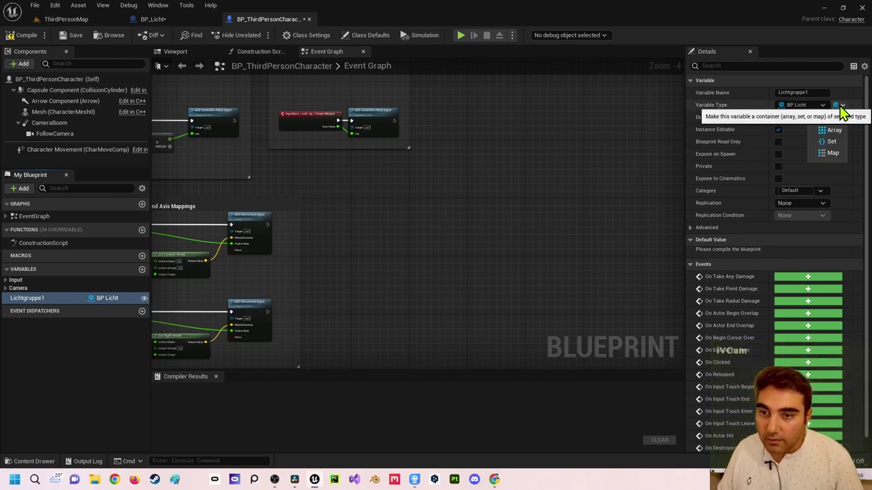
left_click(833, 130)
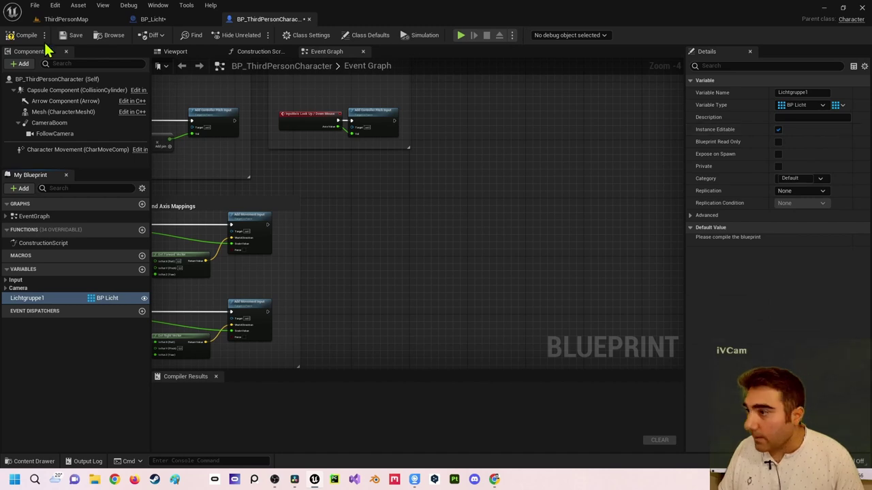
left_click(27, 35)
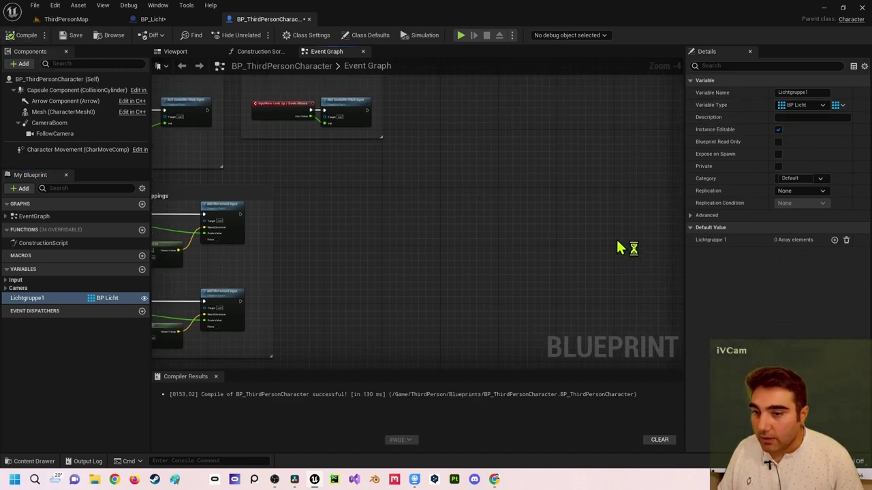
Step: Search '1 key' and add the Keyboard Events '1' node to the Event Graph
right_click_drag(361, 204, 385, 189)
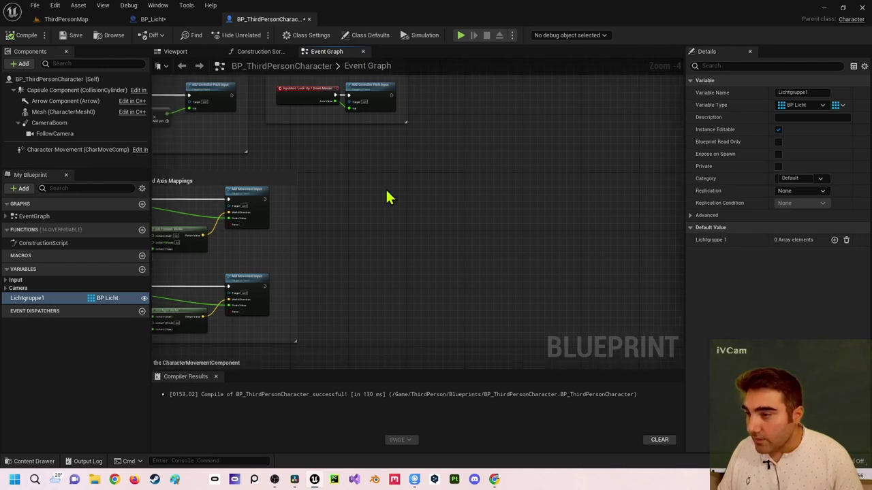
right_click(364, 185)
key("Escape")
right_click(348, 183)
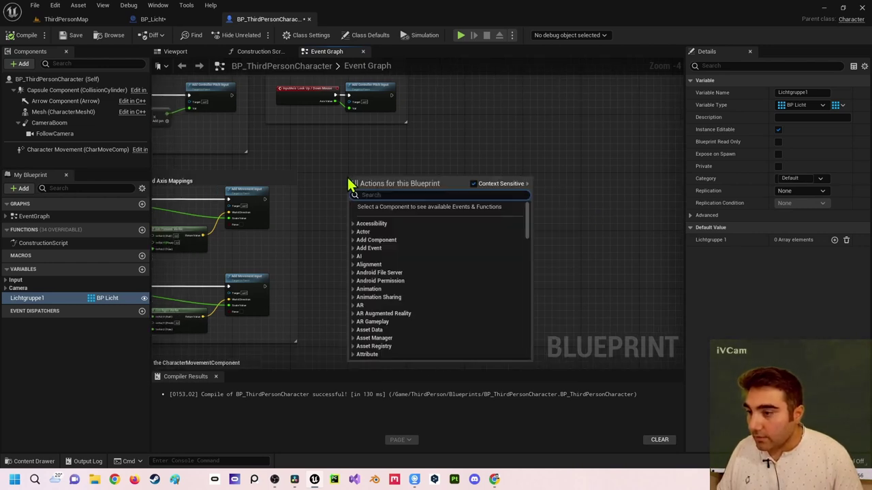
scroll(347, 186, "up", 4)
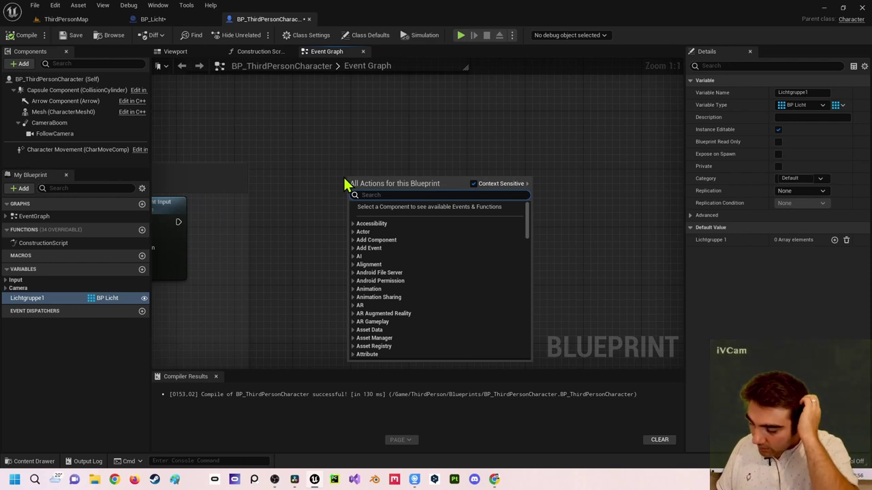
type("1 ke")
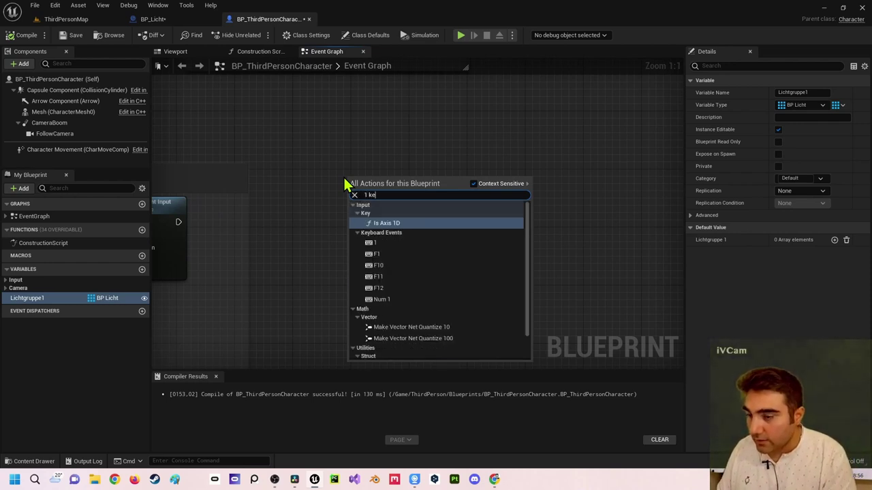
key("Escape")
right_click(331, 169)
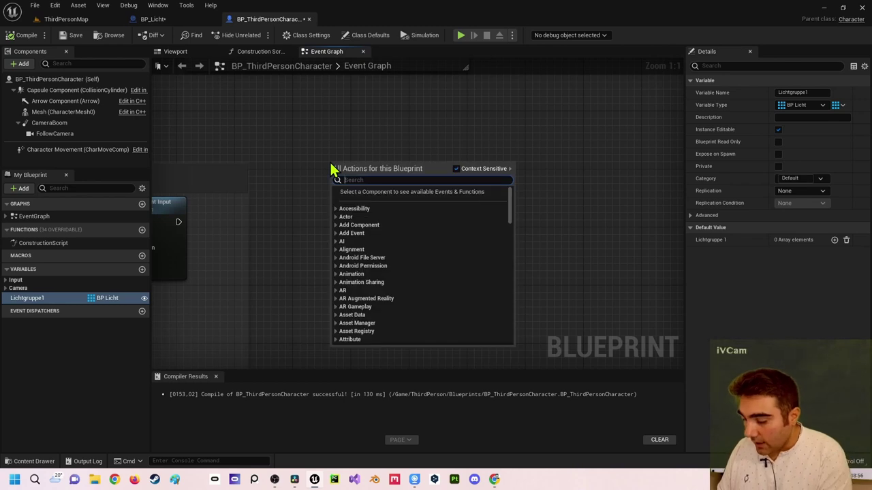
type("1 key")
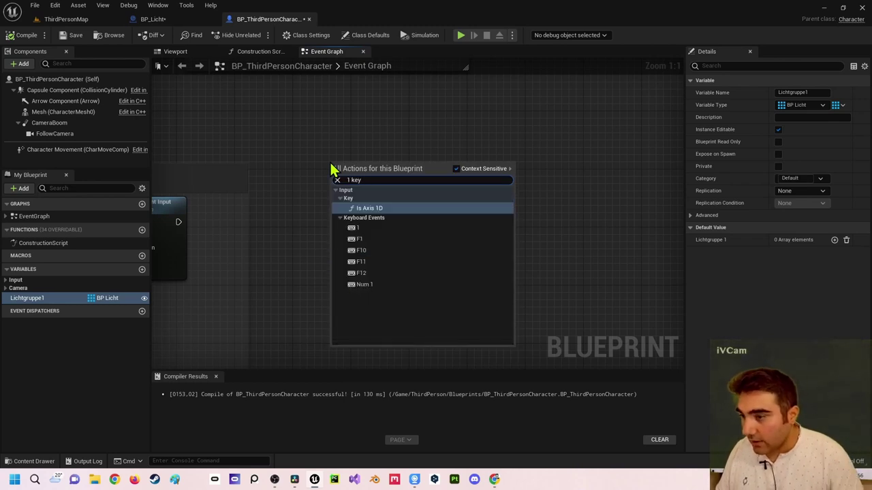
left_click(373, 230)
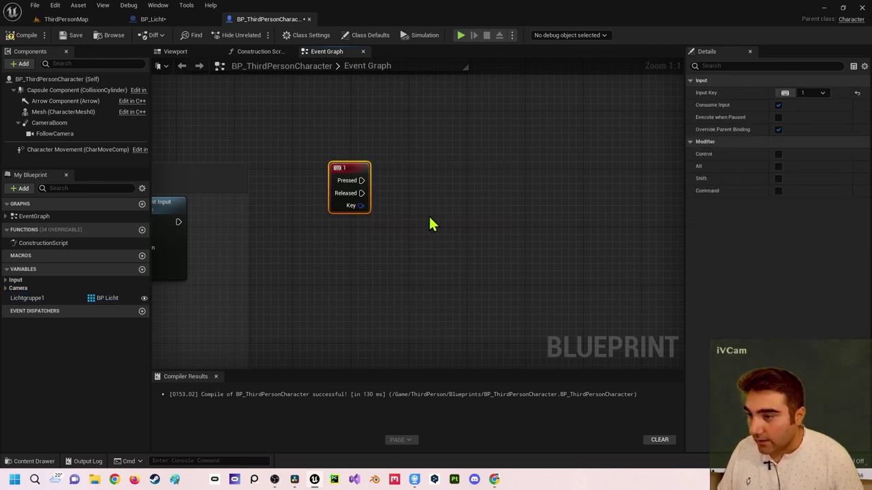
left_click(429, 225)
right_click_drag(452, 197, 348, 243)
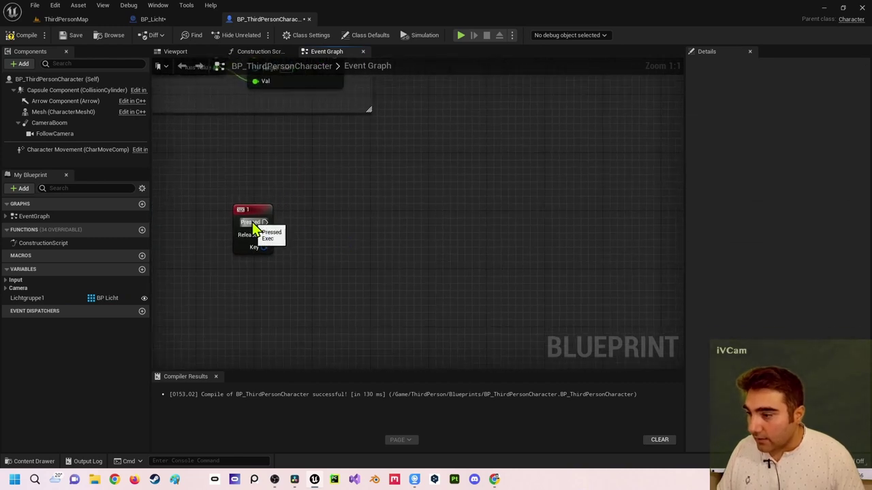
Step: Add a Lichtgruppe1 getter feeding a For Each Loop, triggered by key 1 Pressed
left_click(23, 300)
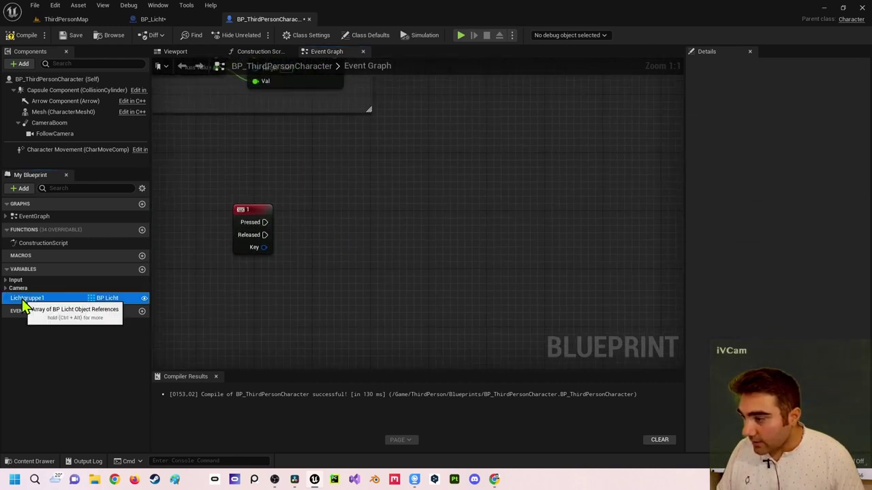
mouse_move(23, 305)
left_mouse_down()
mouse_move(227, 276)
mouse_move(333, 215)
left_mouse_up()
left_click(243, 289)
type("for")
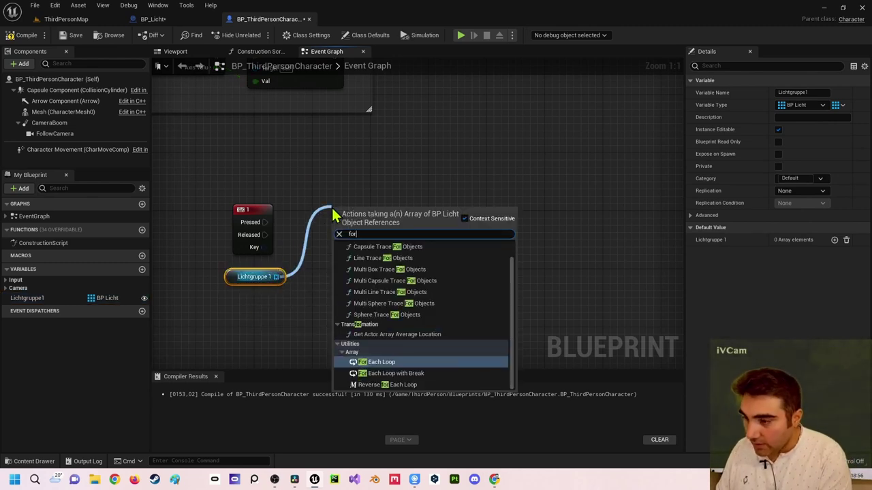
type(" each")
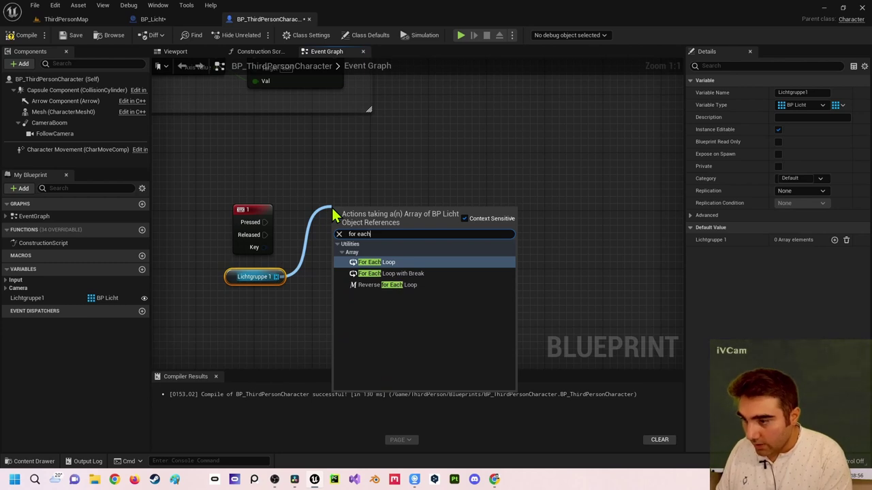
left_click(371, 262)
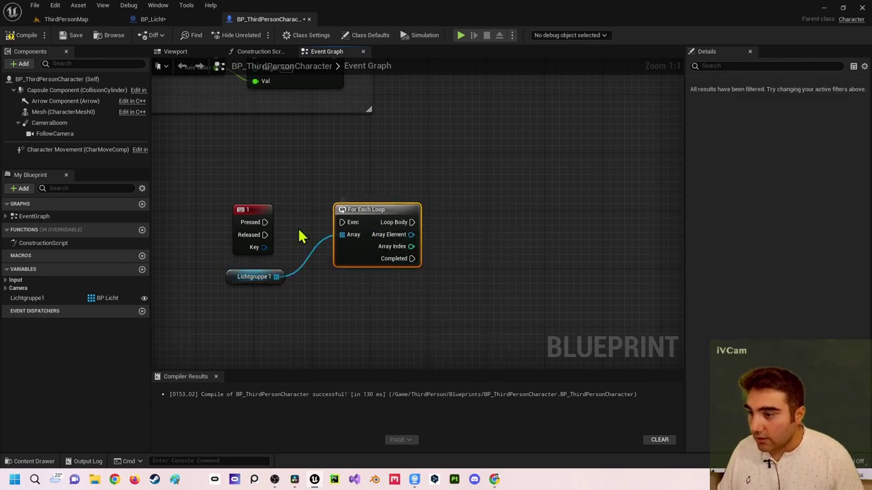
mouse_move(265, 222)
left_mouse_down()
mouse_move(316, 232)
mouse_move(342, 225)
left_mouse_up()
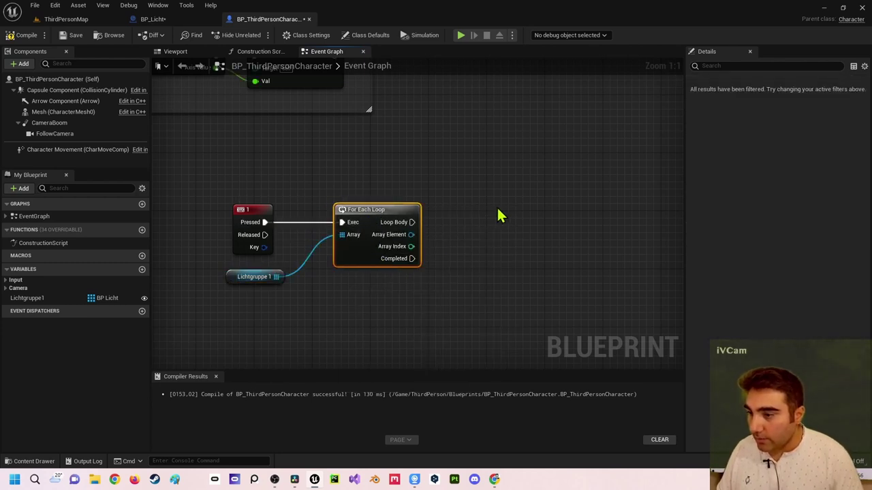
right_click_drag(498, 214, 400, 209)
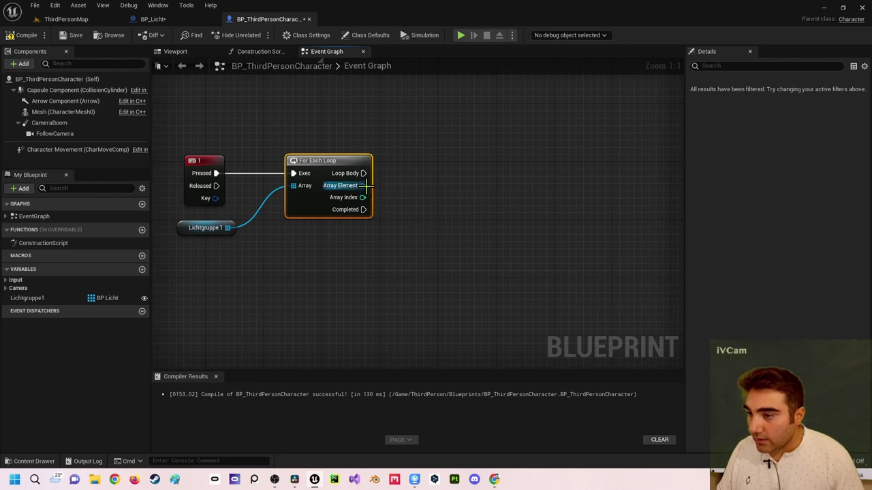
Step: Toggle Visibility of each element's Light Component 0 from Loop Body, then compile
left_click_drag(361, 188, 444, 212)
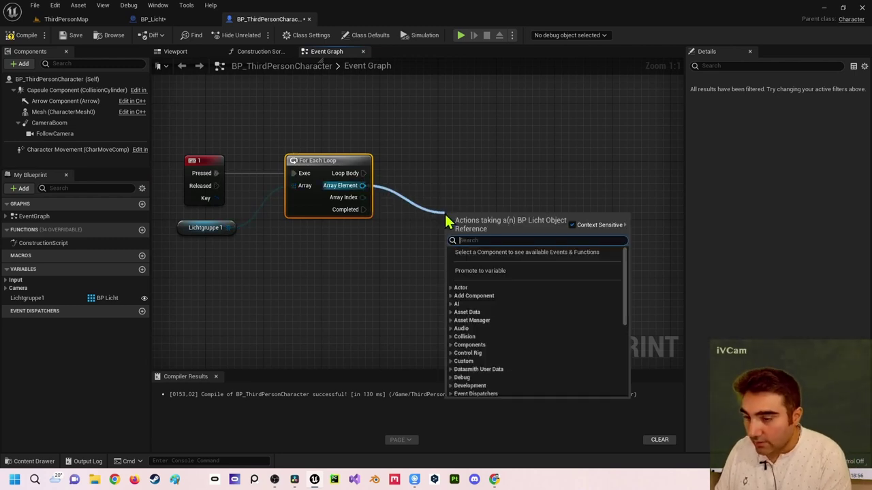
type("toggl")
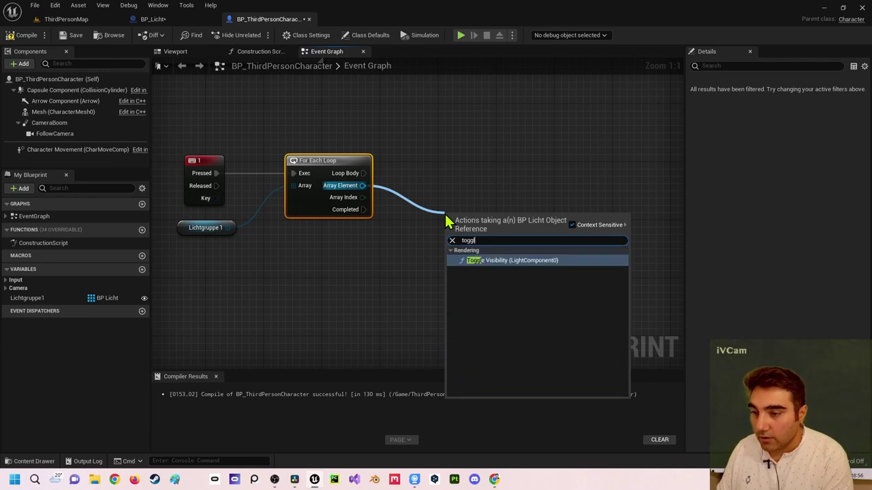
left_click(497, 262)
left_click_drag(485, 228, 579, 171)
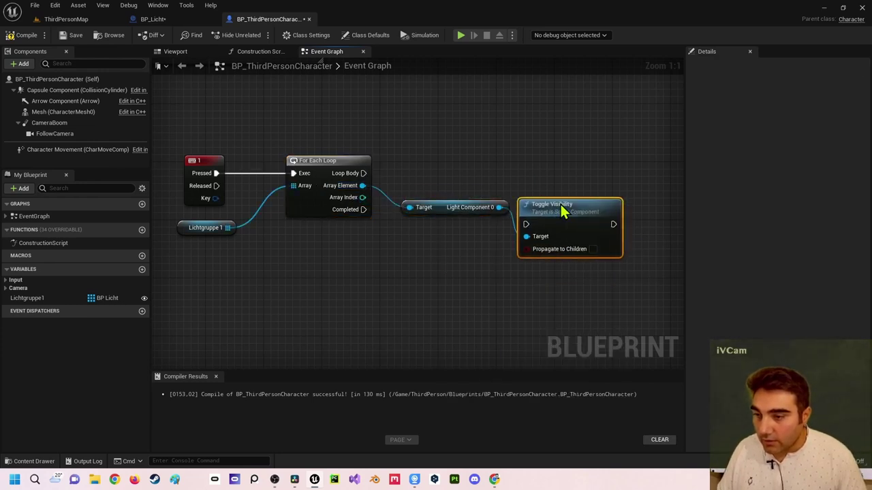
left_click_drag(364, 173, 560, 174)
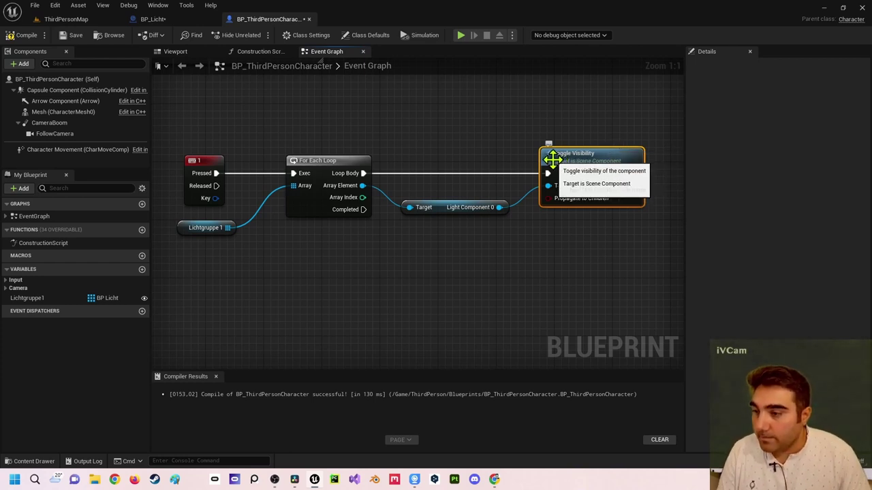
left_click(25, 35)
Step: Place BP_ThirdPersonCharacter in the level and set Auto Receive Input to Player 0
left_click(80, 21)
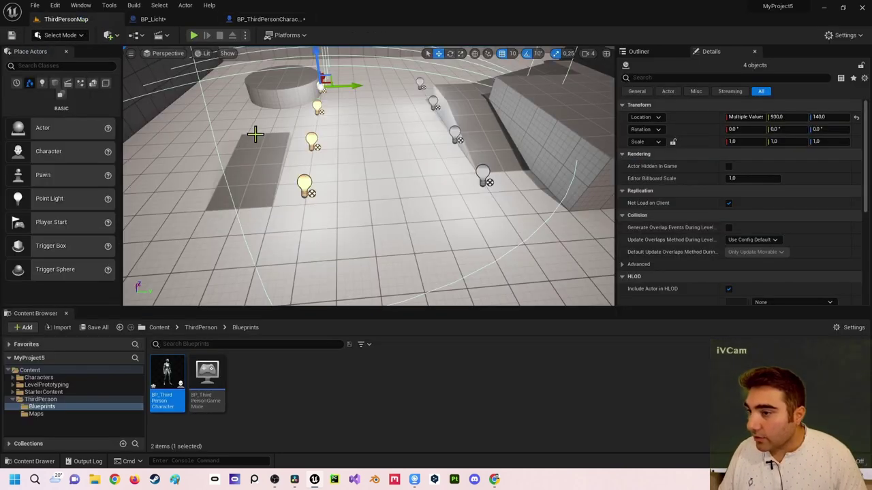
right_click_drag(195, 117, 195, 175)
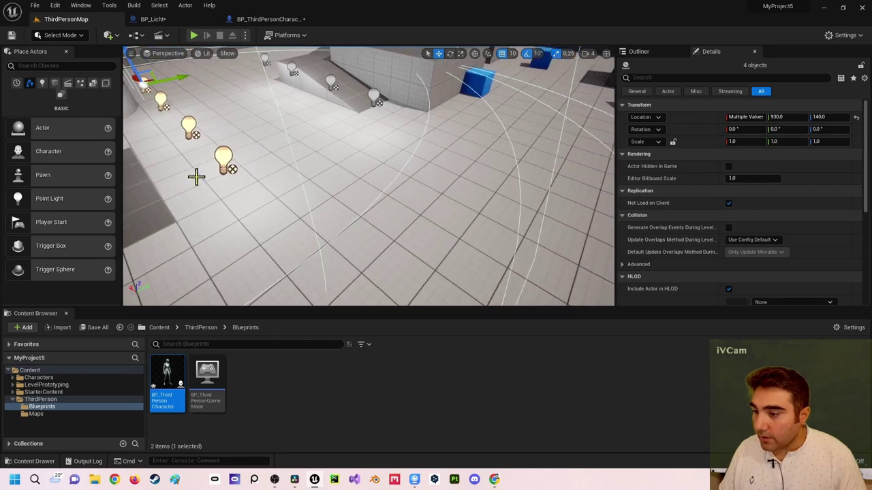
left_click_drag(183, 378, 392, 191)
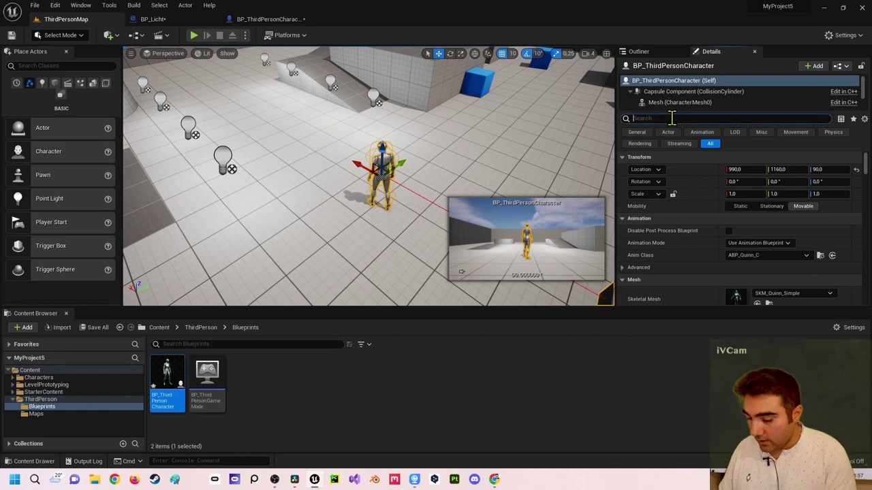
type("Auto")
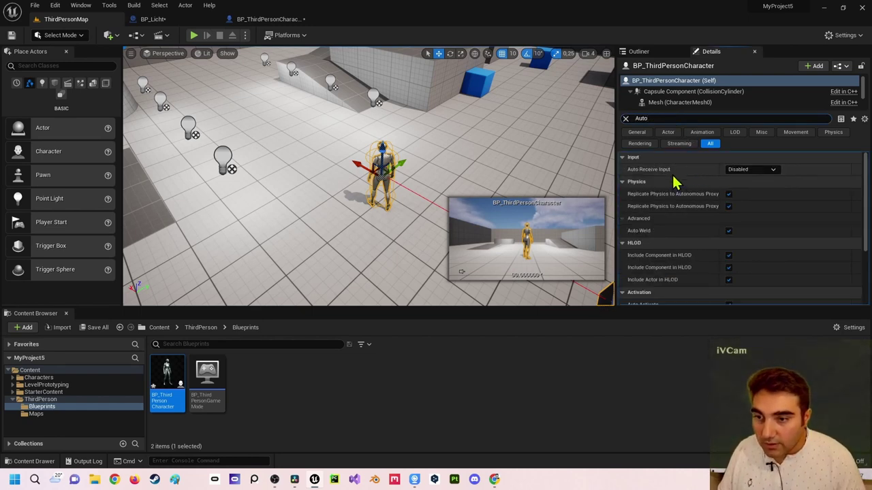
left_click(746, 170)
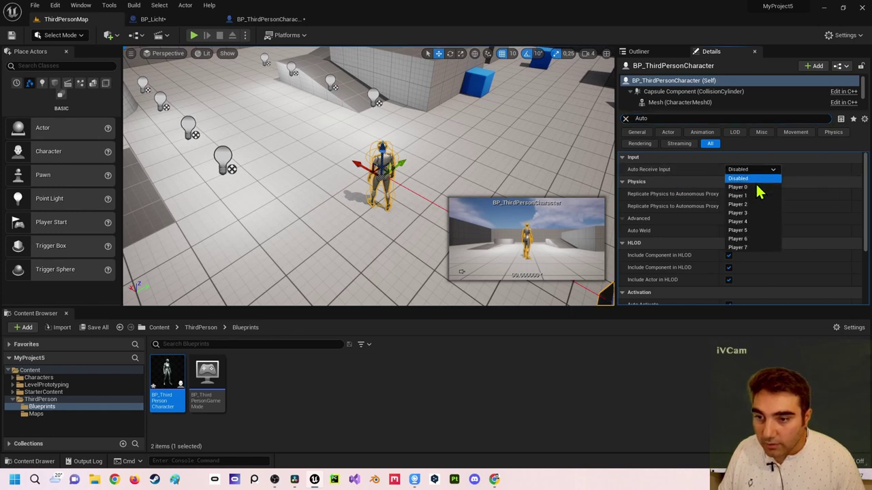
left_click(757, 188)
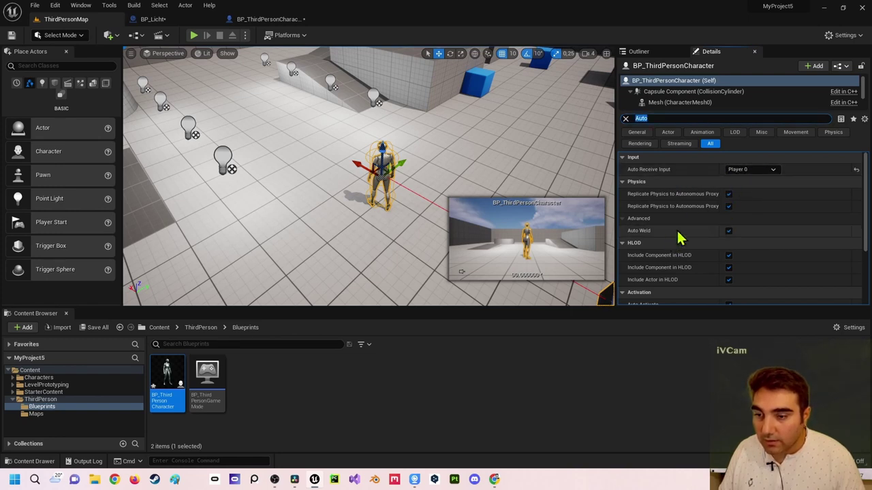
Step: Set the character's Auto Possess Player to Player 0
scroll(711, 208, "down", 1)
scroll(712, 215, "up", 1)
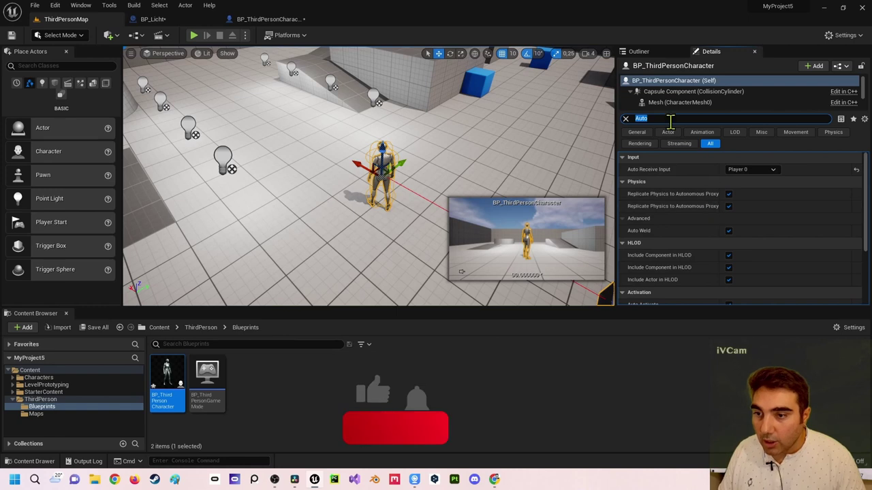
type("posse")
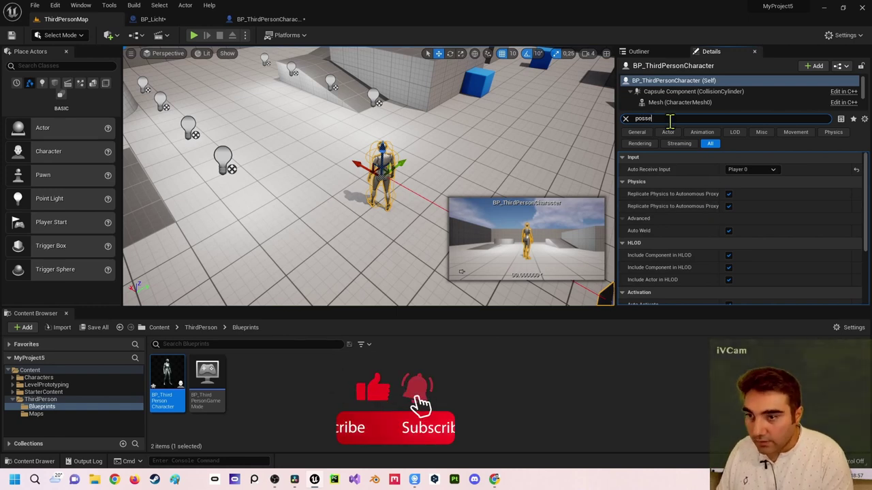
type("s")
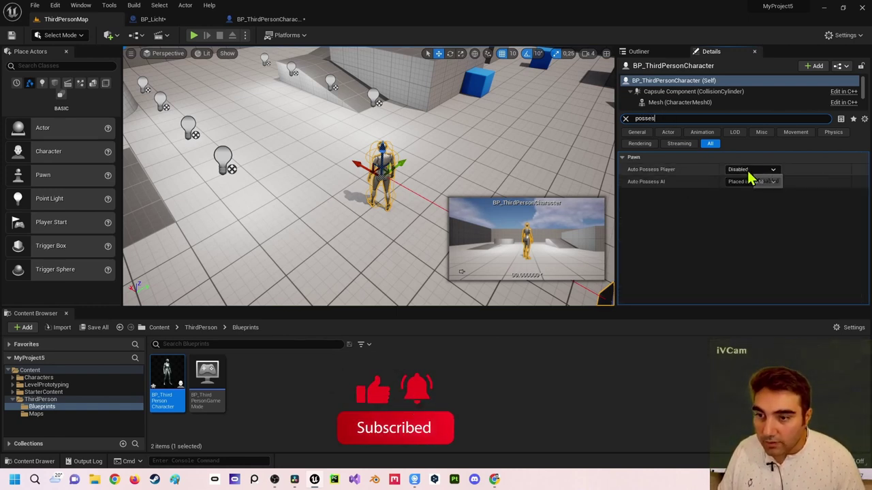
left_click(749, 170)
left_click(749, 188)
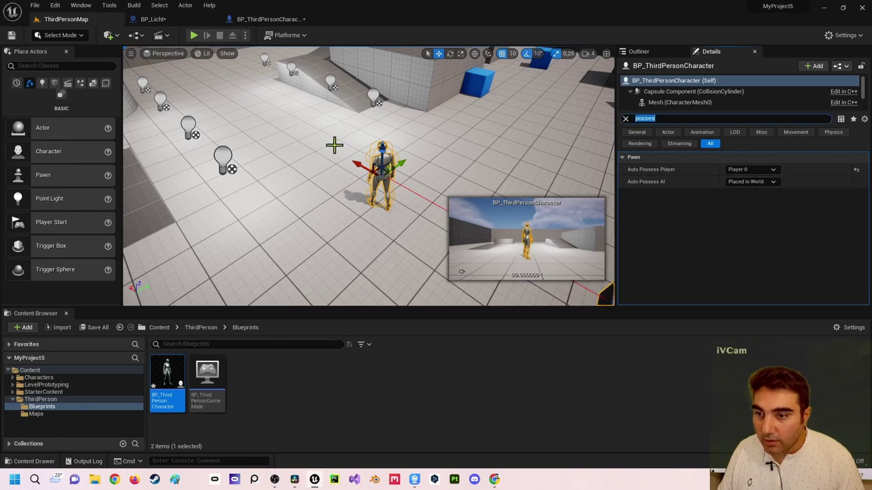
Step: Save the level, run a test play session in a new window, then stop it
left_click(11, 36)
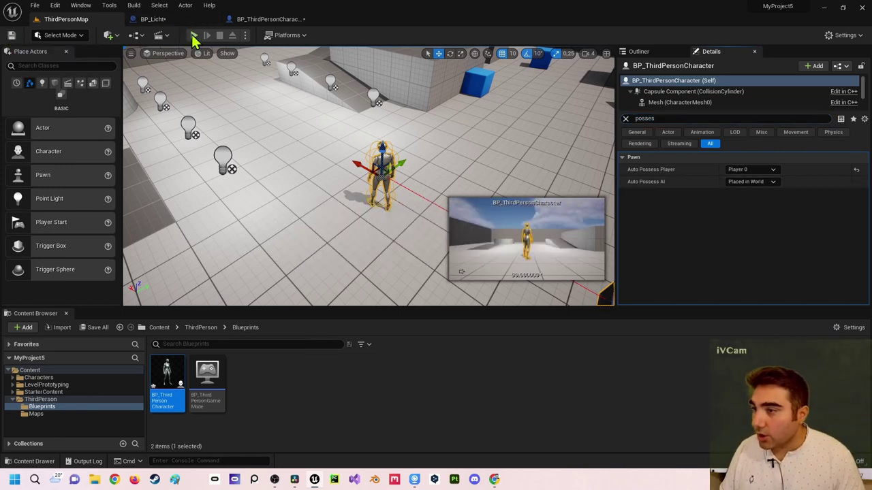
left_click(245, 35)
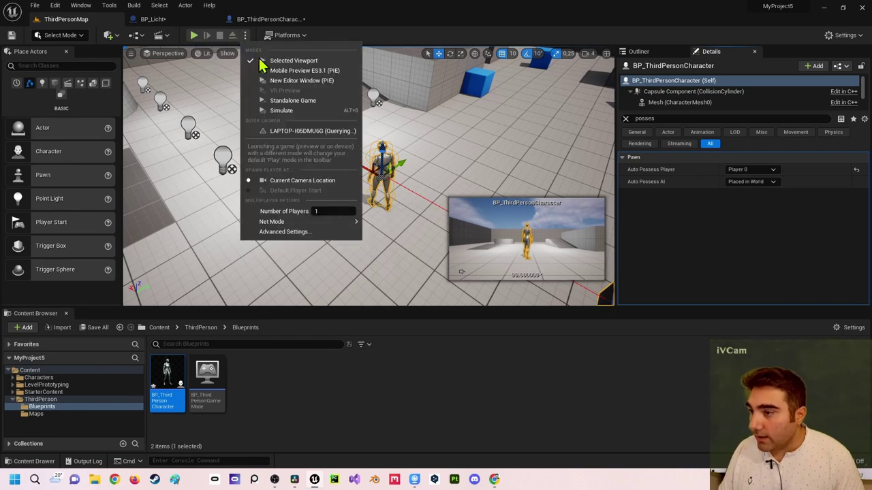
left_click(288, 82)
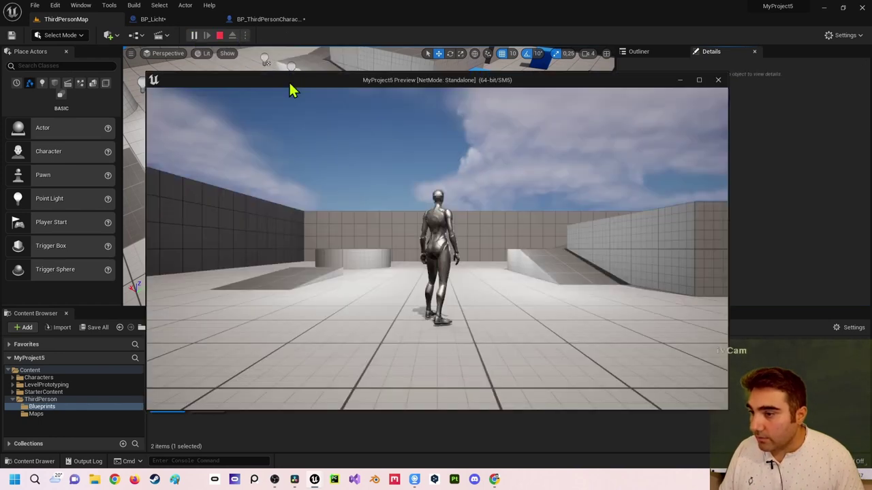
left_click(290, 92)
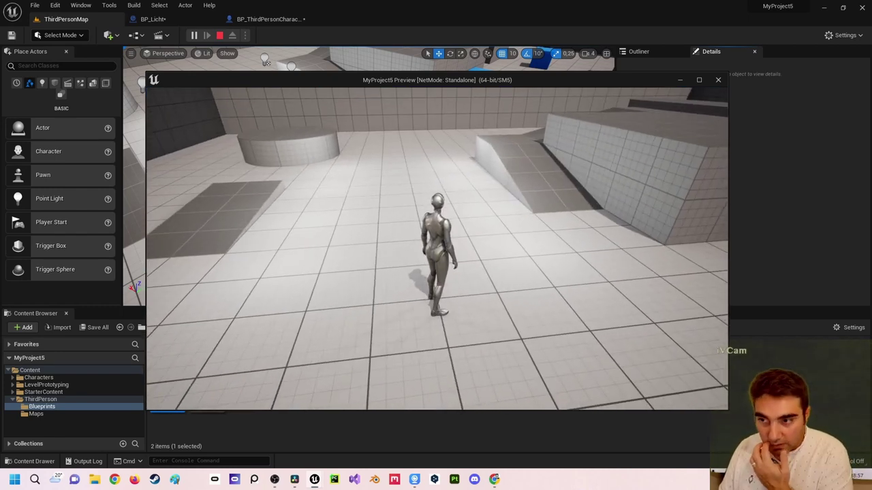
key("Escape")
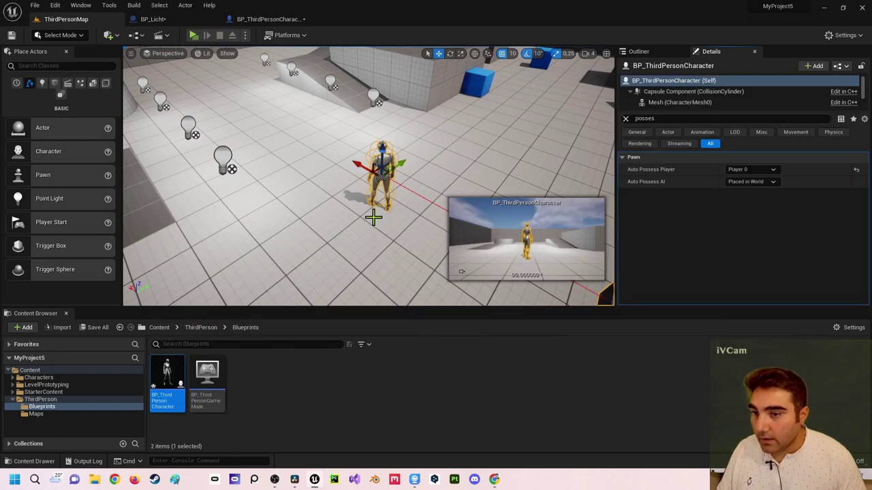
Step: Clear the Details filter to find the character's Lichtgruppe 1 array (0 elements) and check the variable in the blueprint
left_click(626, 119)
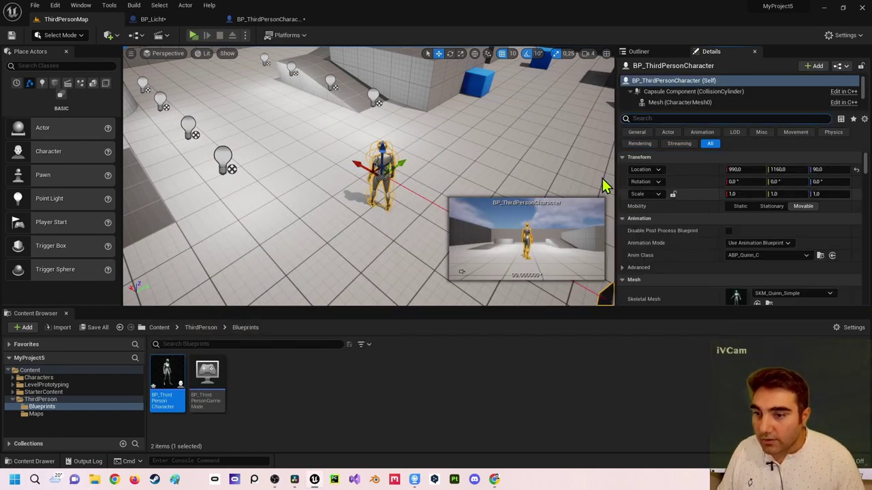
right_click_drag(367, 177, 320, 173)
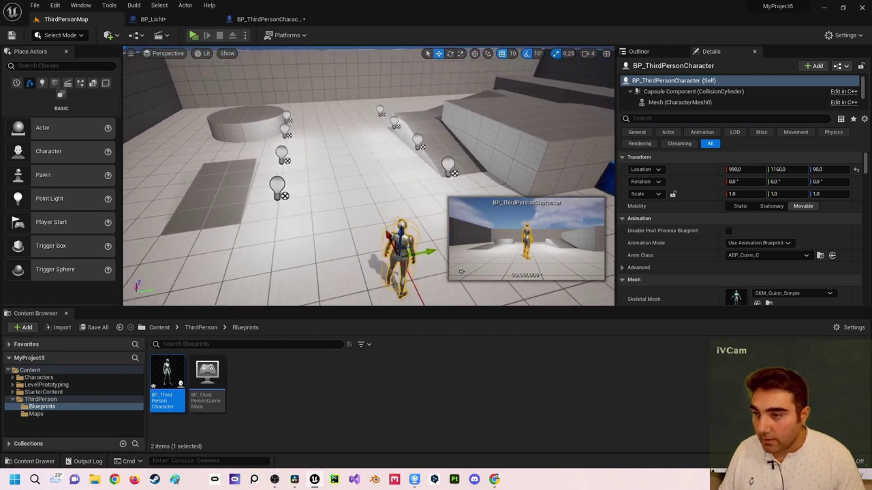
right_click_drag(349, 112, 382, 113)
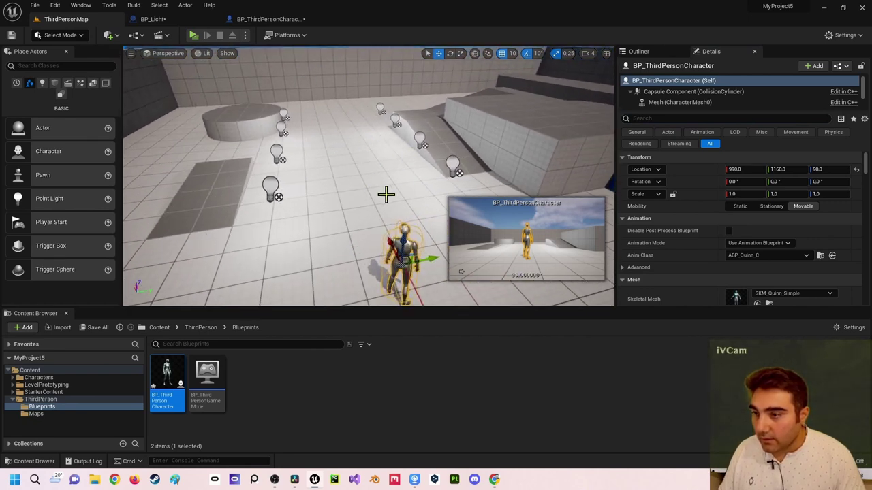
scroll(712, 249, "down", 2)
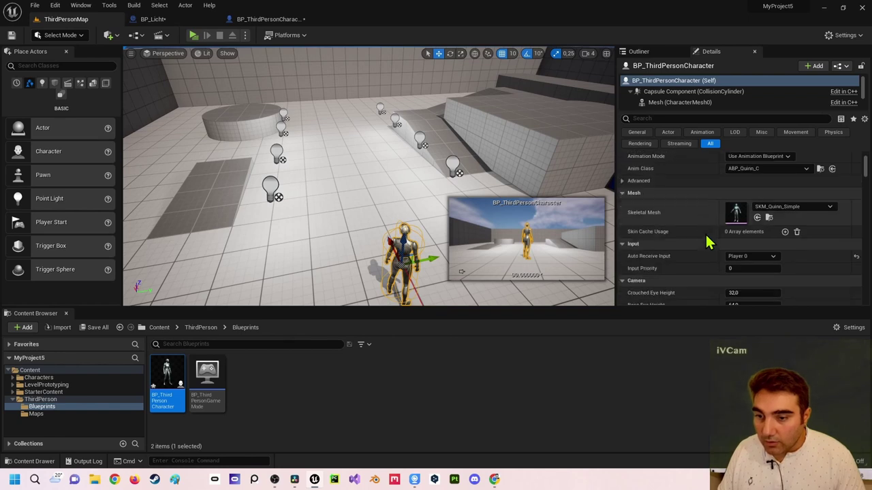
scroll(710, 245, "down", 1)
scroll(709, 242, "down", 3)
scroll(681, 232, "down", 1)
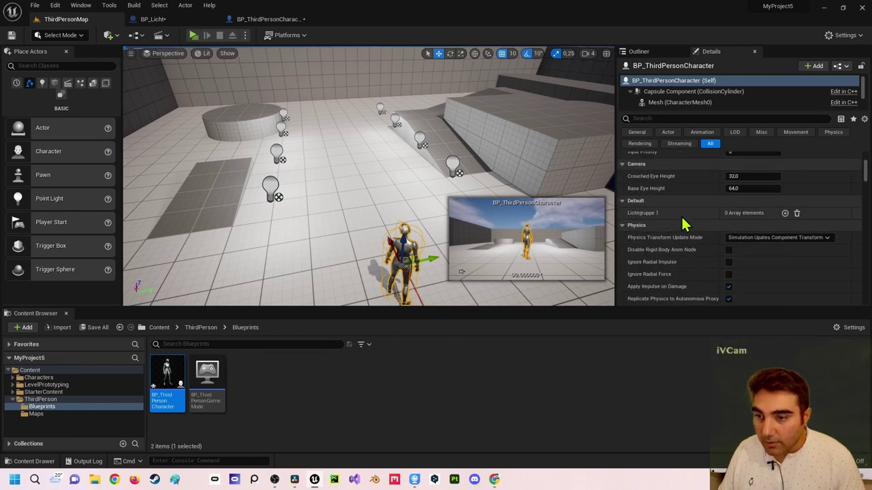
left_click(261, 20)
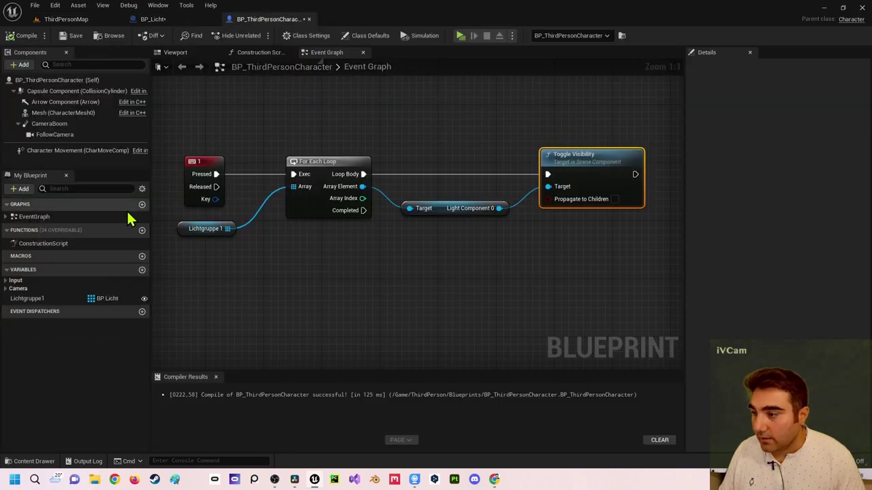
left_click(53, 298)
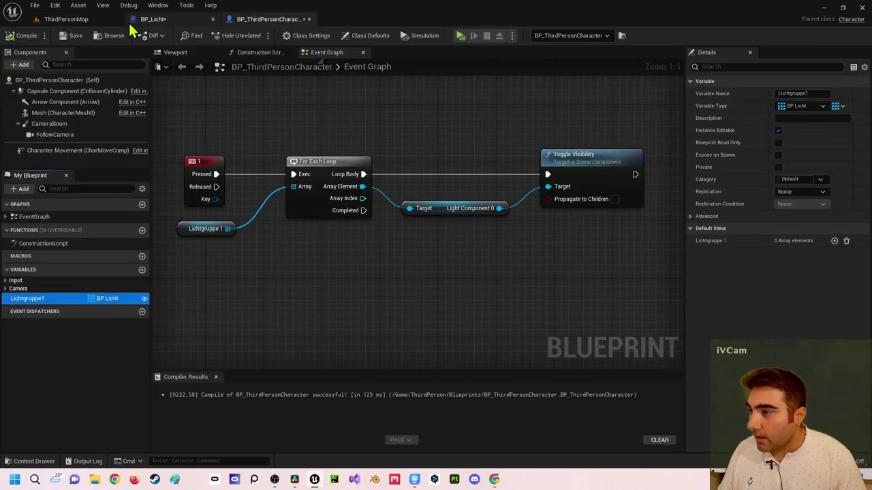
left_click(76, 22)
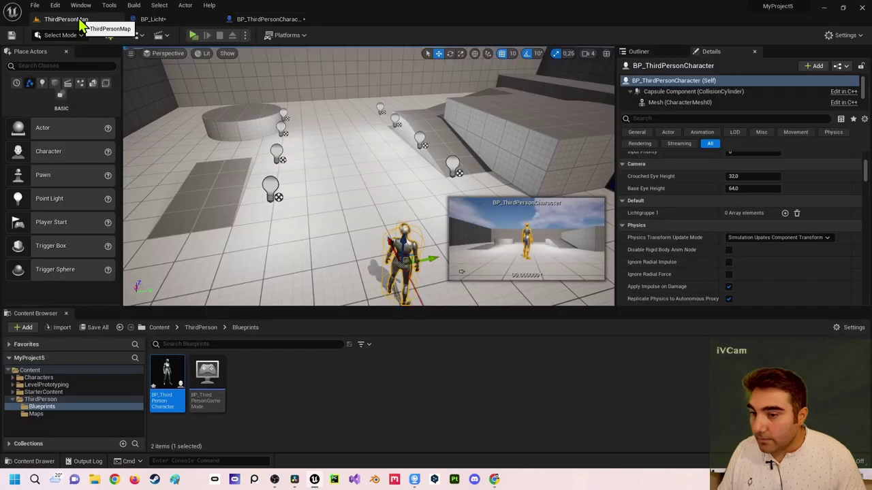
Step: Add four empty elements to the Lichtgruppe 1 array on the placed character
left_click(785, 213)
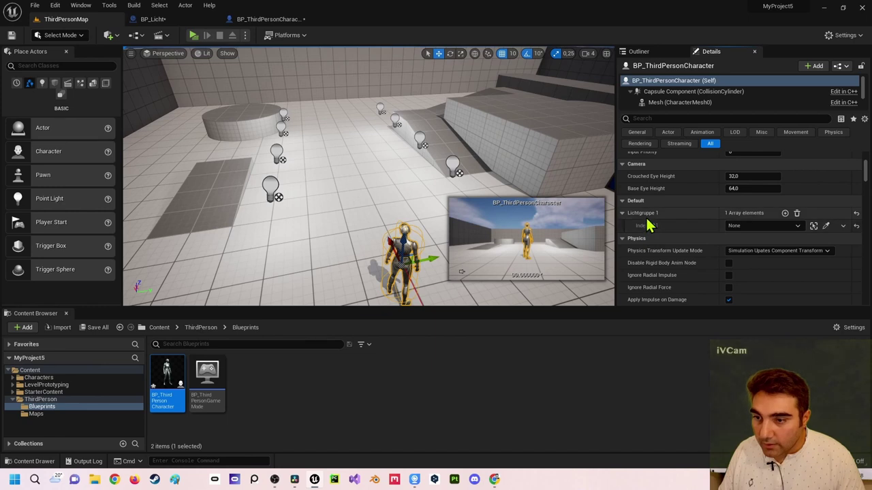
left_click(785, 213)
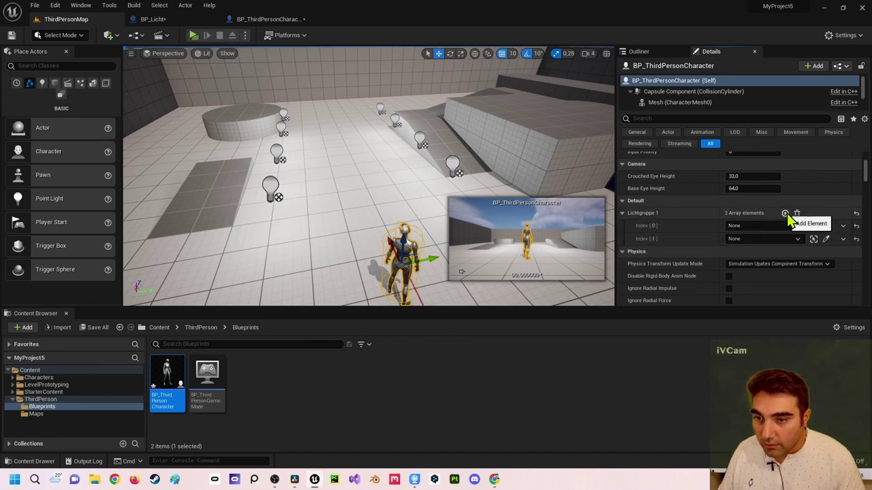
left_click(786, 213)
left_click(786, 213)
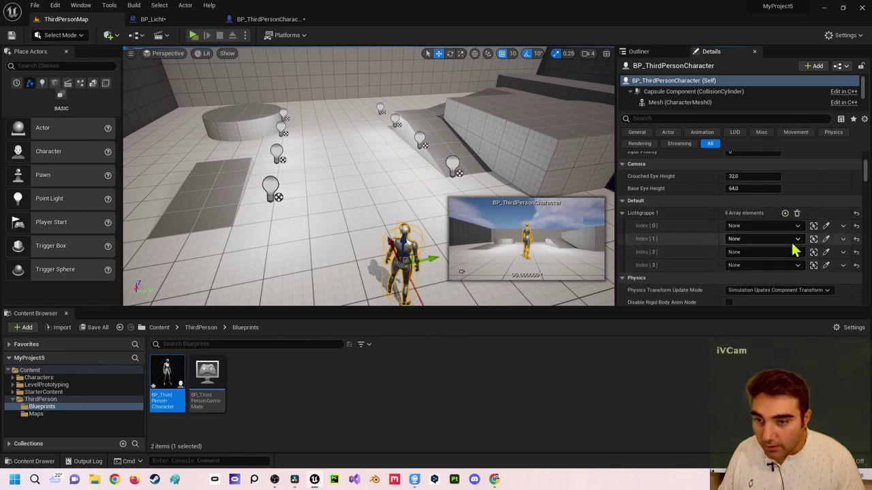
Step: Eyedropper-pick BP_Licht, BP_Licht2, BP_Licht3 and BP_Licht4 from the viewport into indices 0–3
left_click(825, 227)
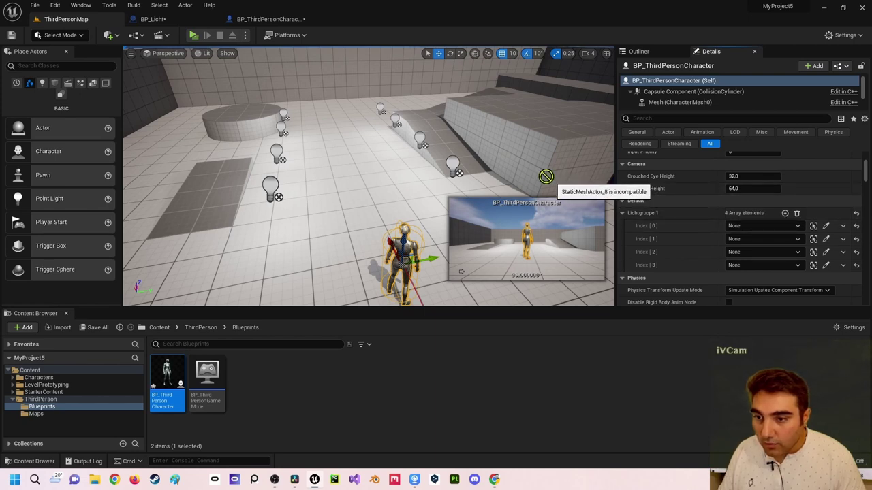
left_click(457, 160)
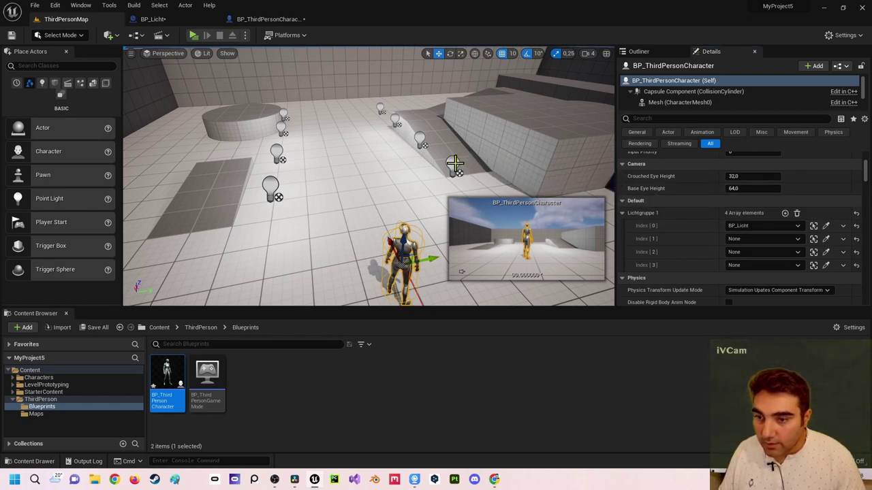
left_click(825, 238)
left_click(420, 140)
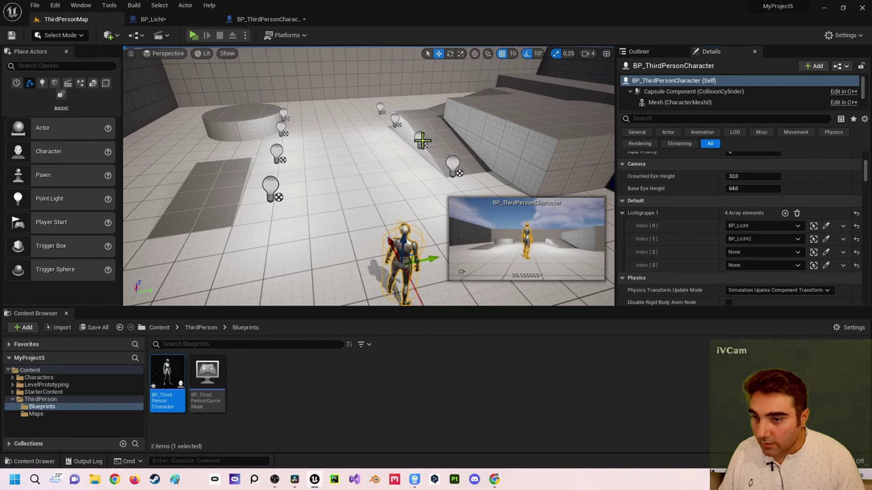
left_click(826, 252)
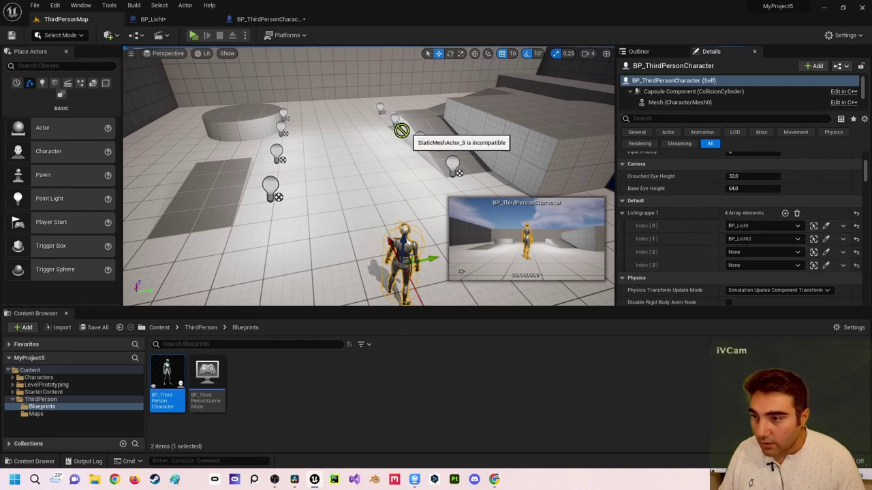
left_click(397, 122)
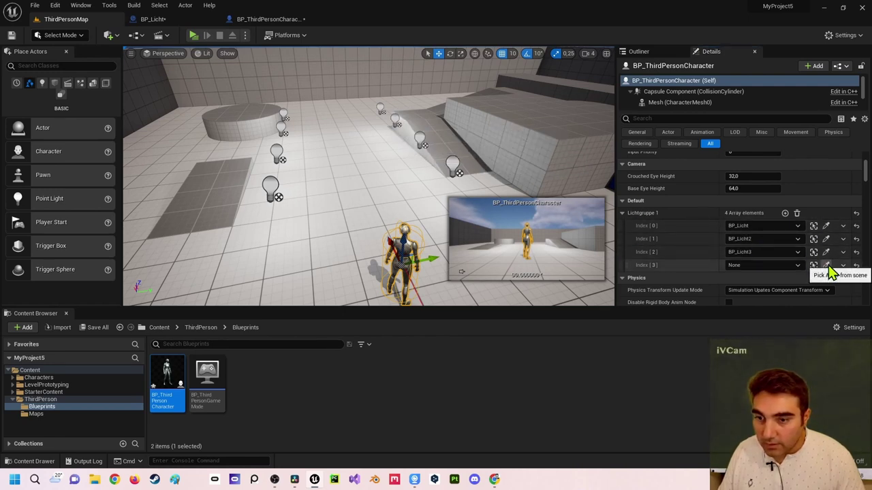
left_click(826, 265)
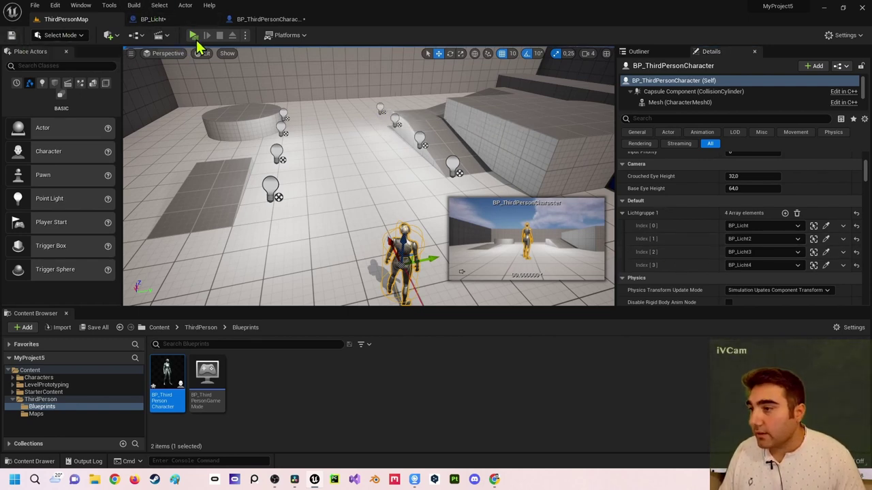
left_click(195, 41)
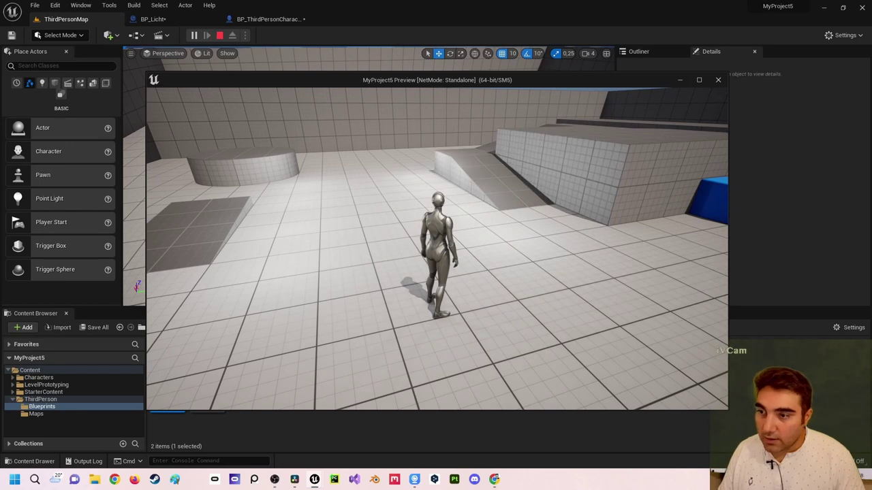
key("Escape")
left_click(392, 225)
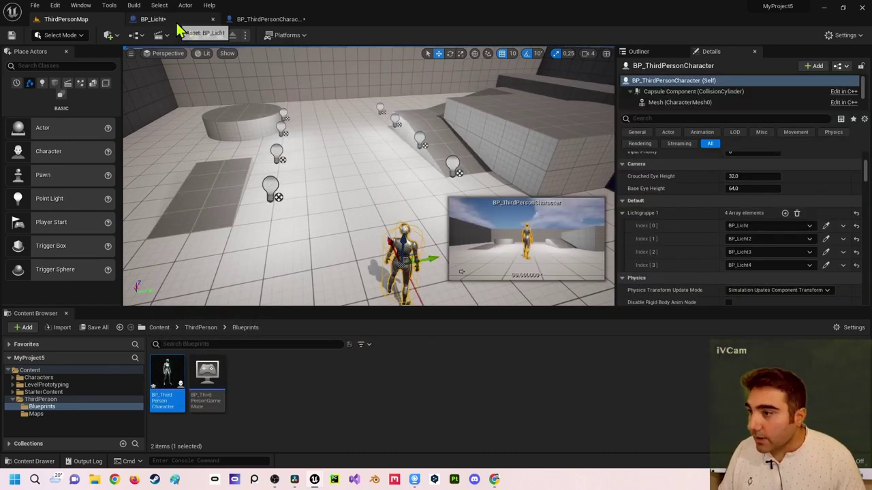
Step: Duplicate Lichtgruppe1 in BP_ThirdPersonCharacter as Lichtgruppe2 and compile
left_click(258, 22)
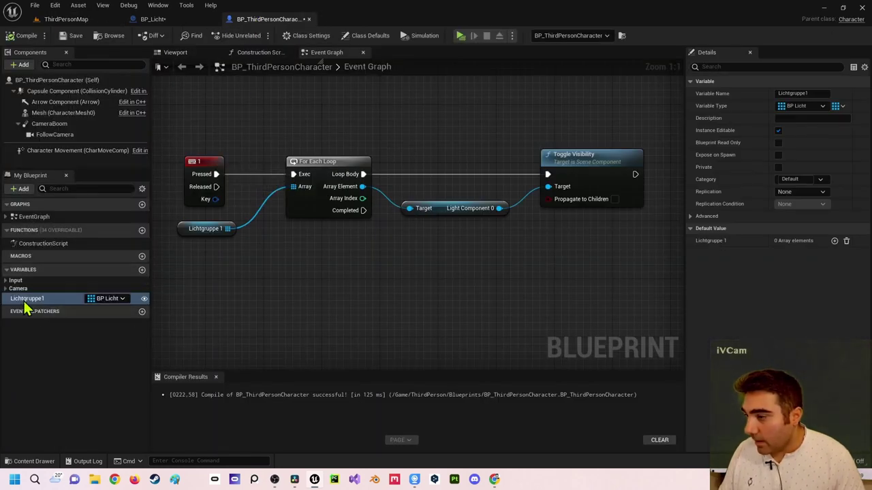
double_click(60, 301)
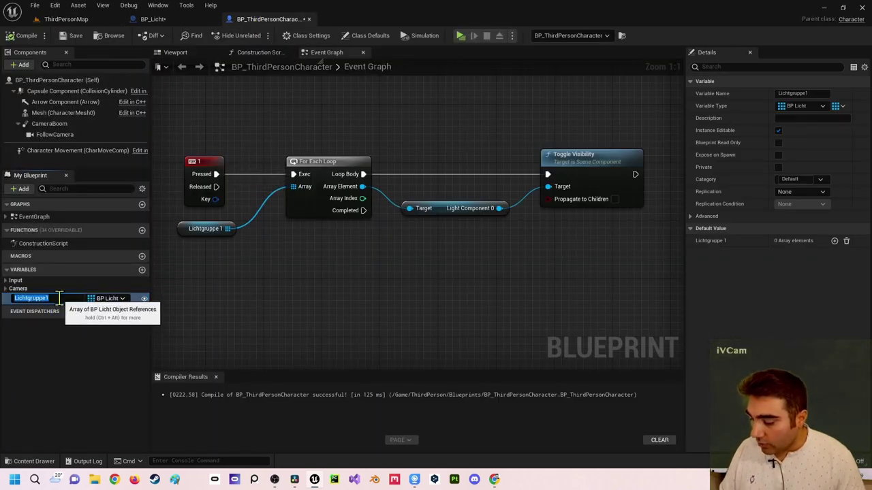
key("ctrl+w")
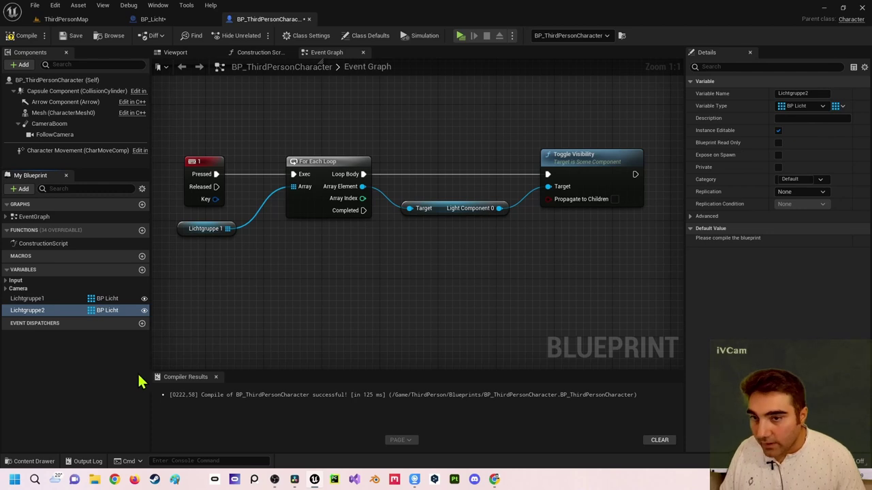
left_click(20, 36)
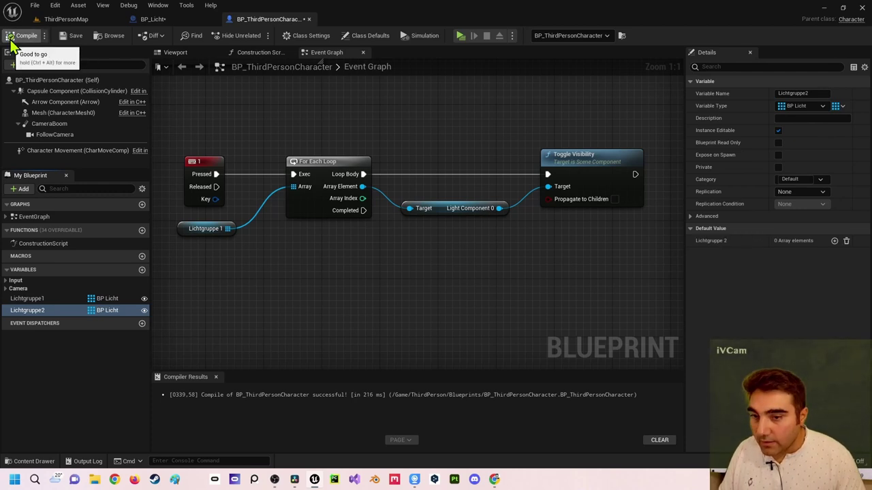
left_click(89, 21)
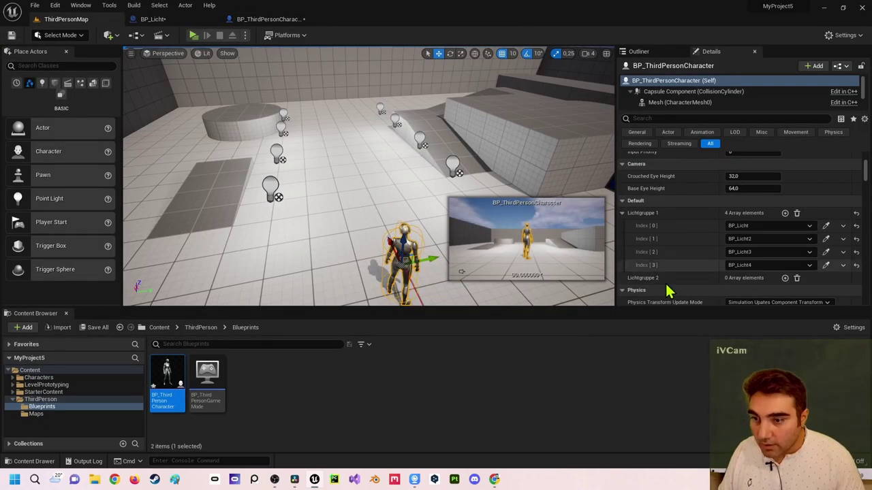
Step: Add four empty elements to the Lichtgruppe 2 array
scroll(651, 282, "down", 3)
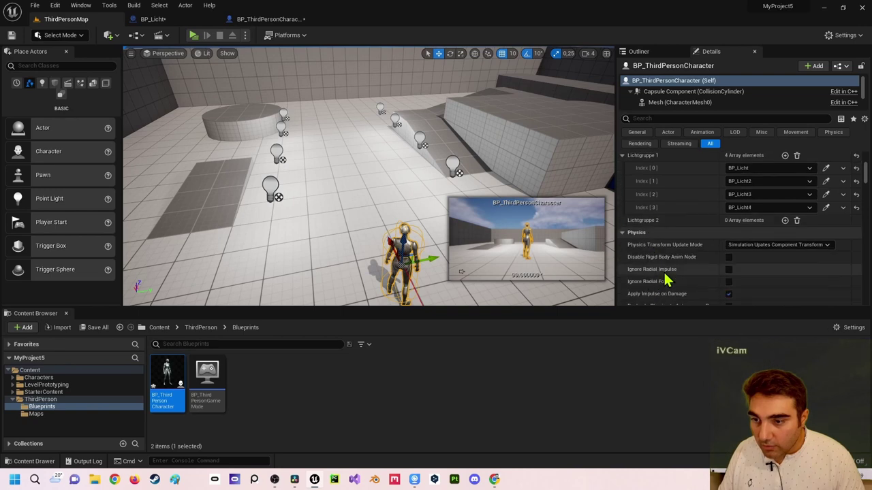
left_click(786, 222)
left_click(785, 222)
left_click(785, 222)
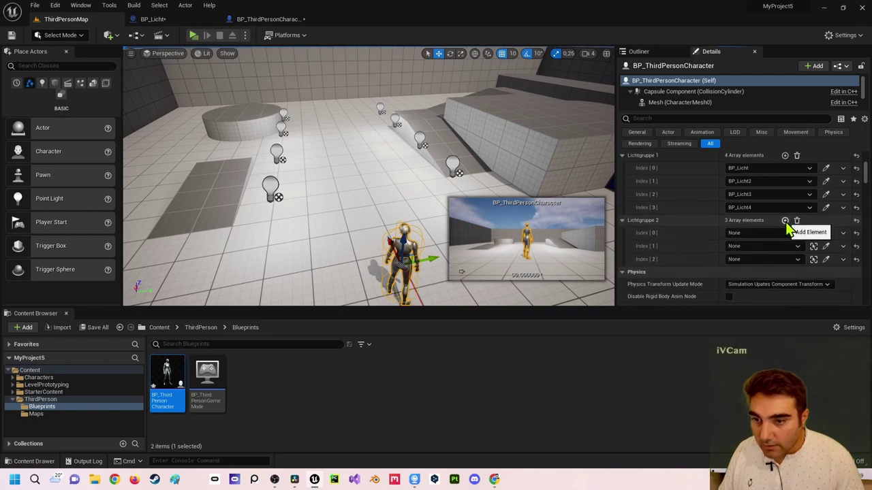
left_click(786, 221)
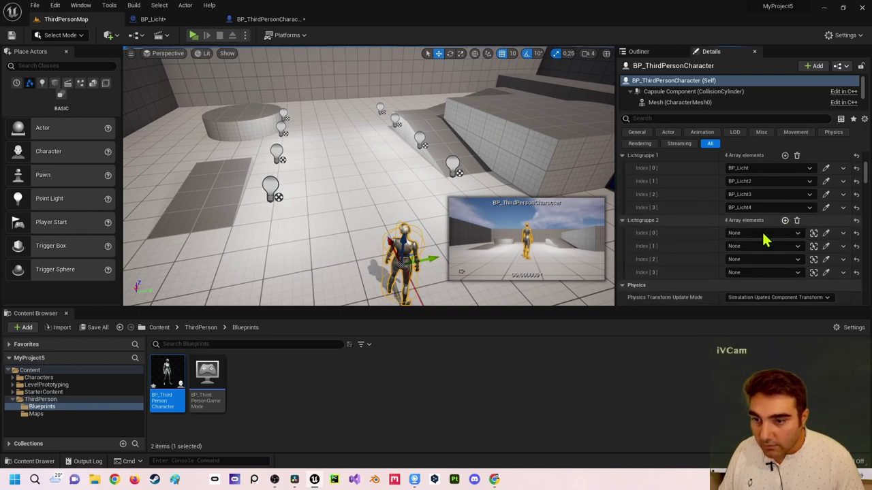
Step: Eyedropper-pick BP_Licht5, BP_Licht6, BP_Licht7 and BP_Licht8 into Lichtgruppe 2 indices 0–3
left_click(826, 234)
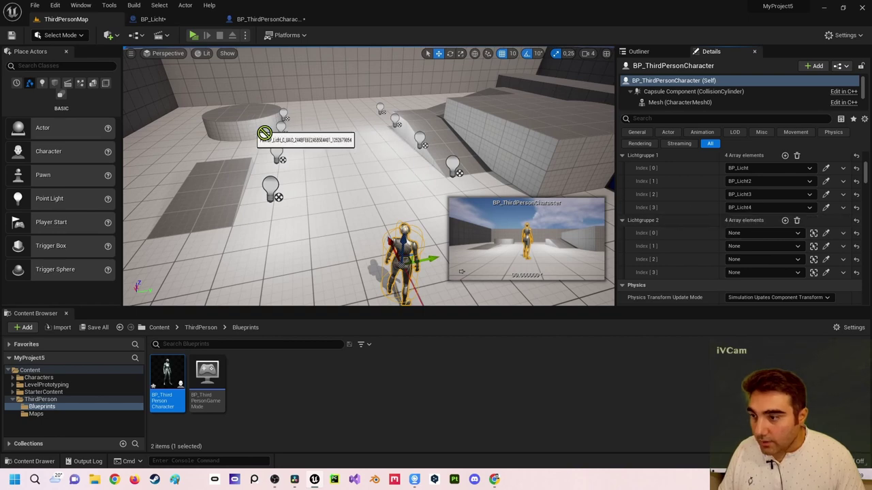
left_click(273, 186)
left_click(826, 246)
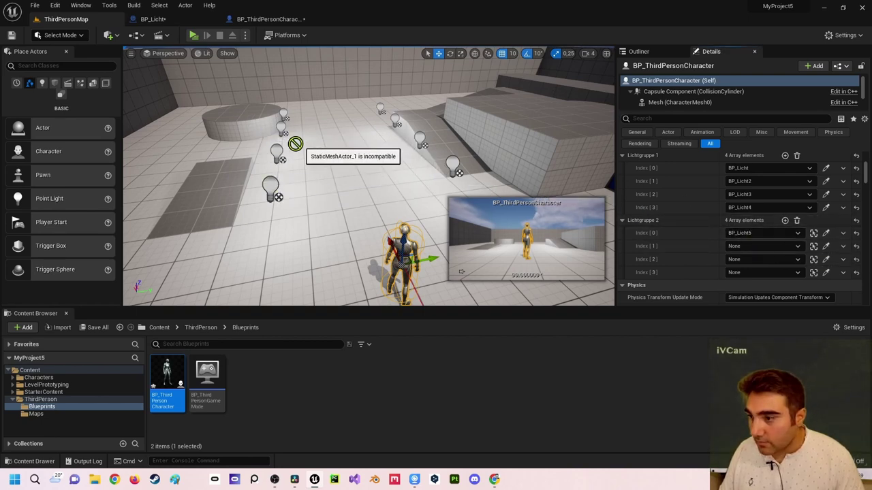
left_click(285, 147)
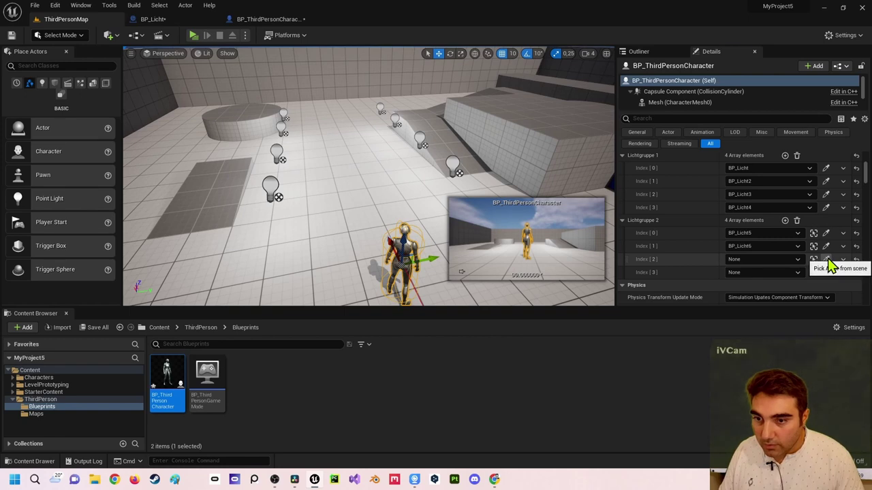
left_click(826, 259)
left_click(285, 116)
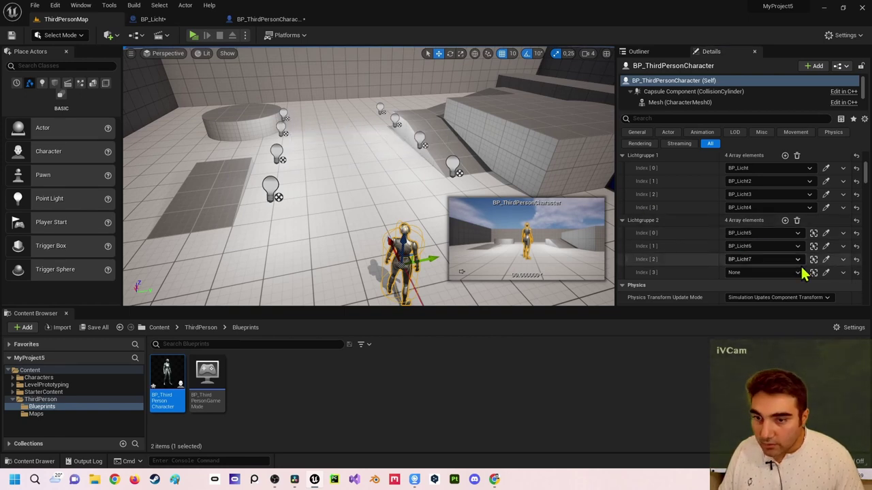
left_click(826, 272)
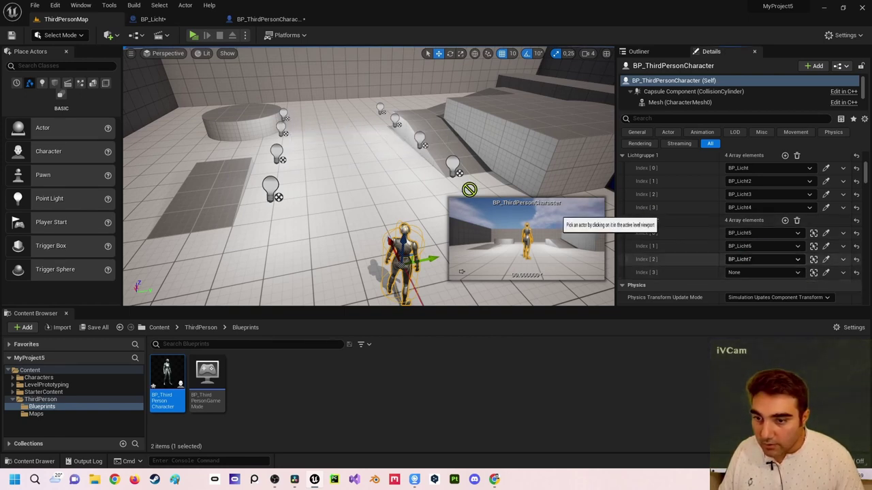
left_click(289, 106)
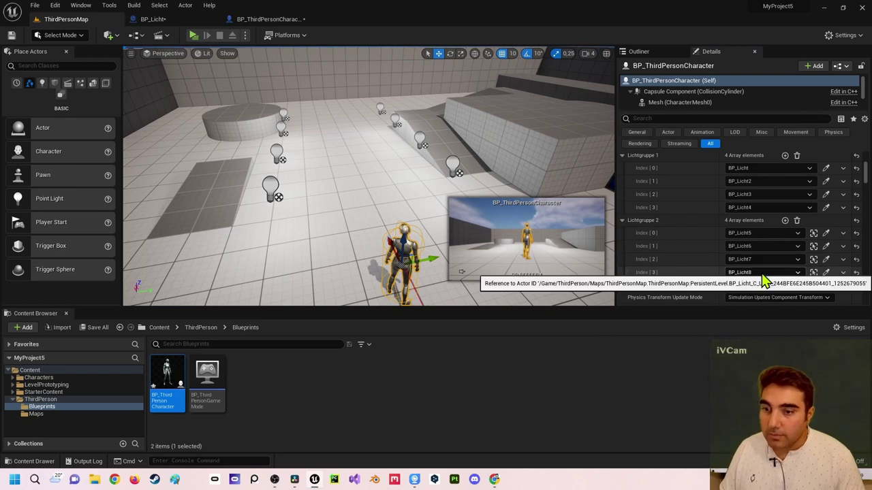
right_click_drag(311, 140, 272, 157)
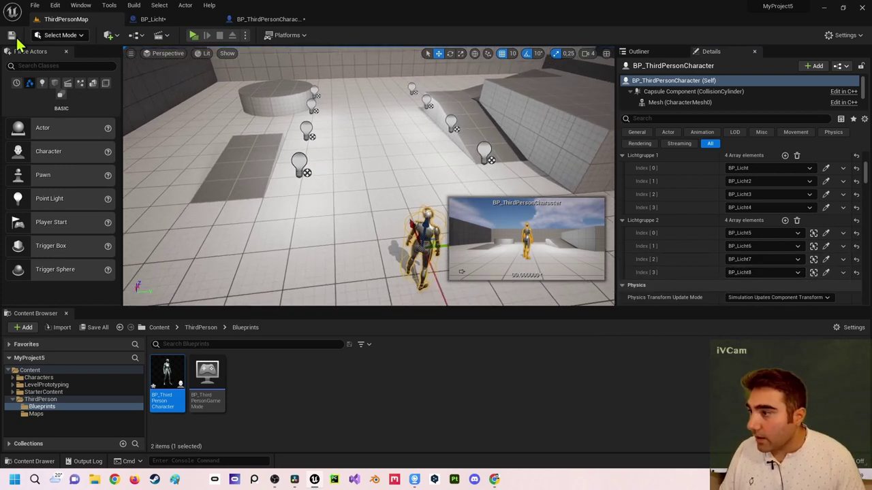
left_click(163, 20)
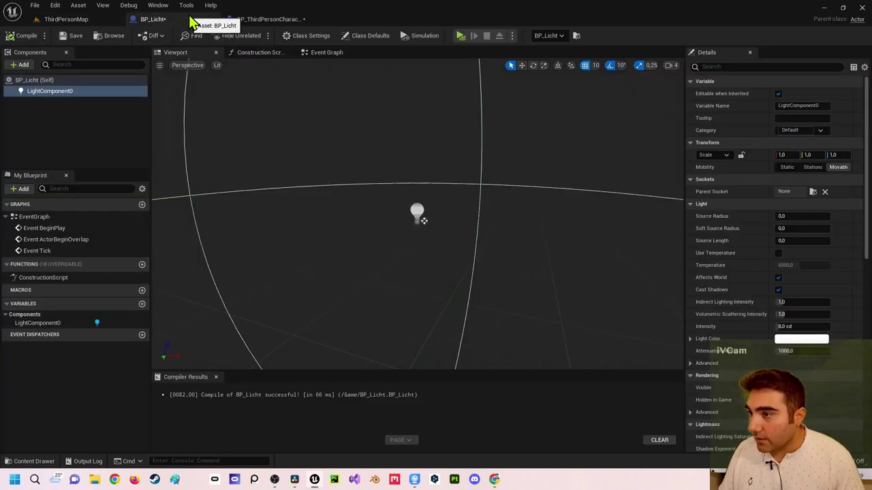
Step: Add a key 2 press event node to the character's Event Graph
left_click(262, 19)
right_click_drag(286, 302, 317, 244)
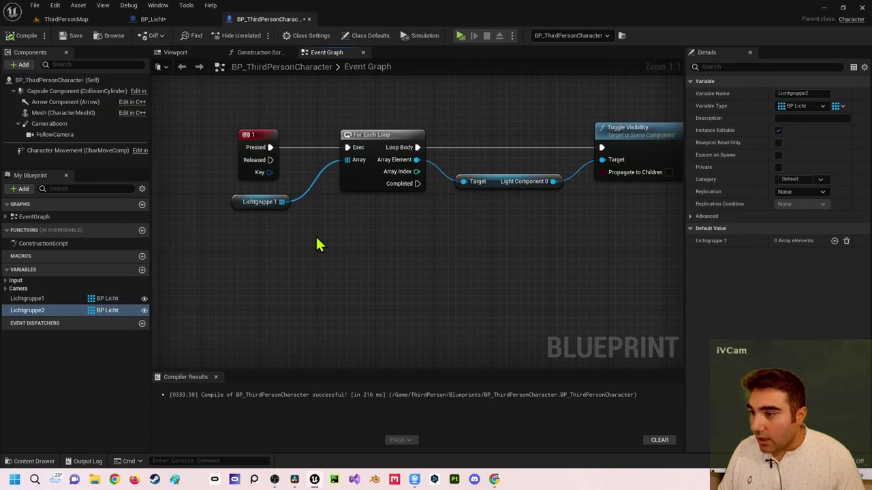
scroll(325, 235, "down", 2)
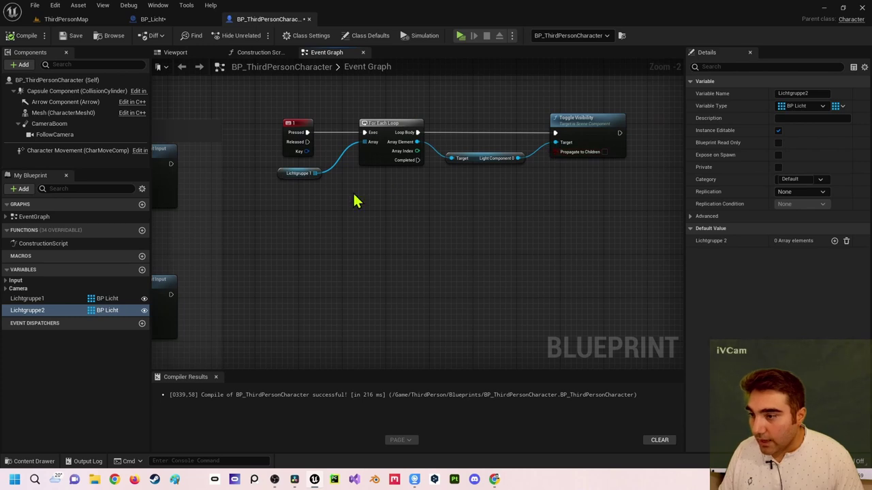
right_click(286, 240)
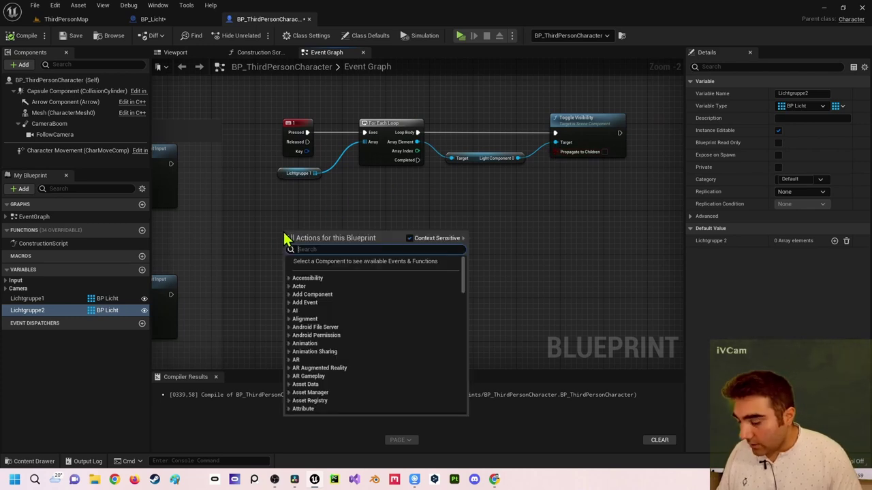
type("2 key")
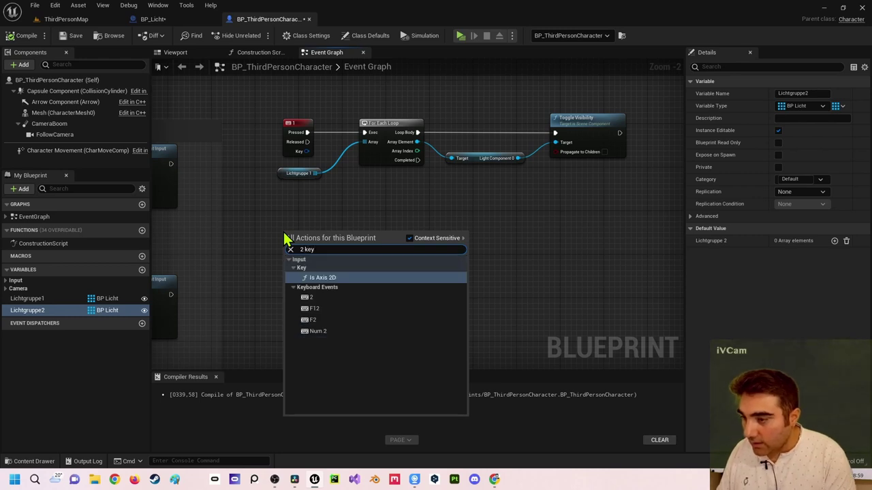
key("Return")
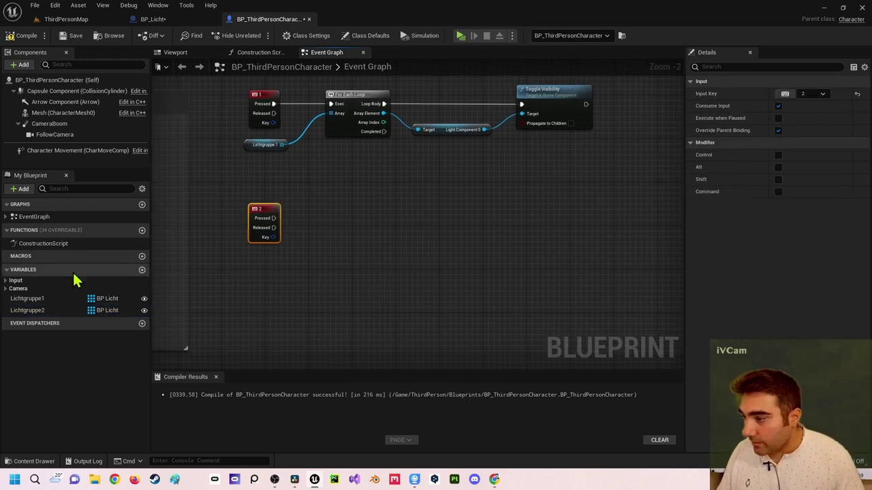
Step: Add a Lichtgruppe2 getter feeding a For Each Loop, triggered by key 2 Pressed
left_click_drag(31, 311, 228, 288)
left_click(261, 278)
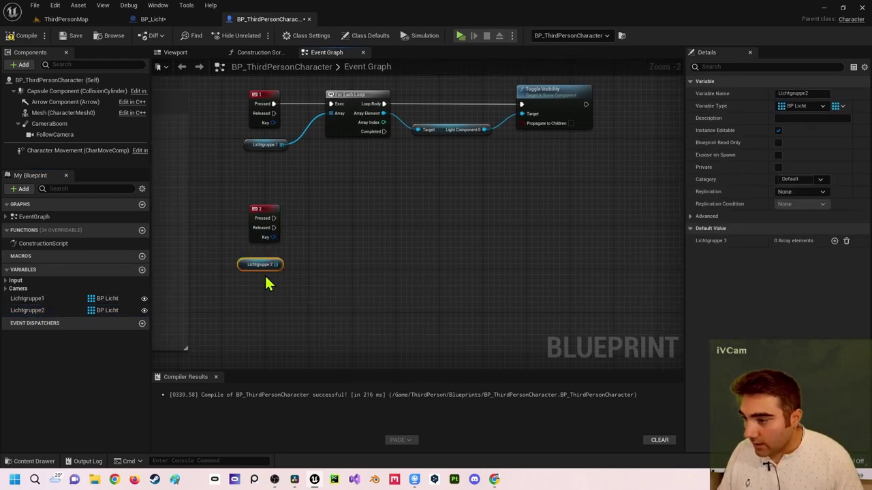
left_click_drag(278, 264, 346, 206)
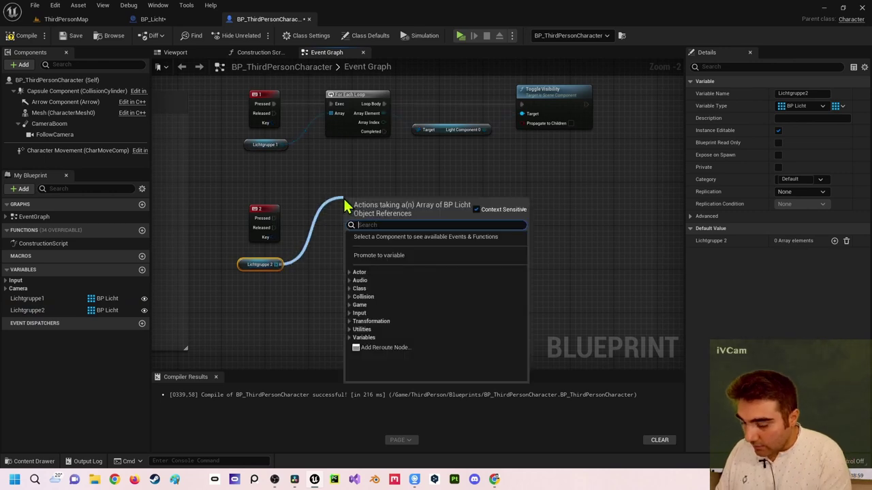
type("for")
key("Return")
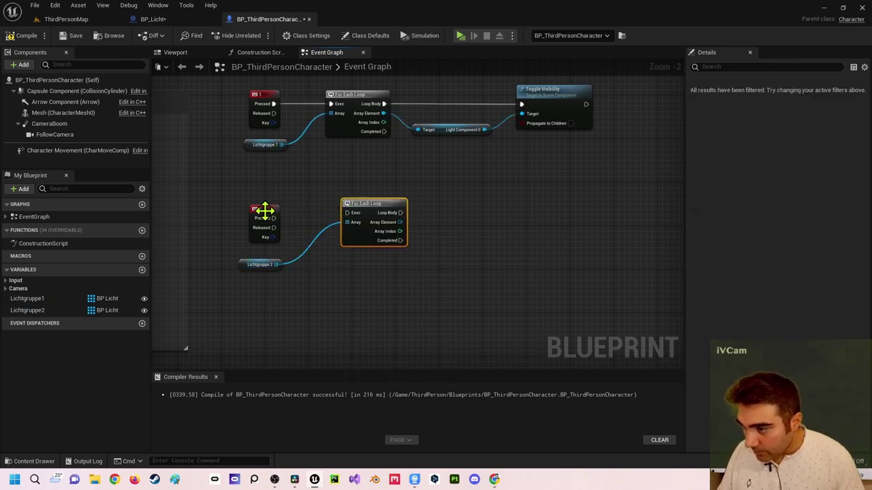
left_click_drag(272, 219, 347, 212)
right_click_drag(452, 229, 354, 218)
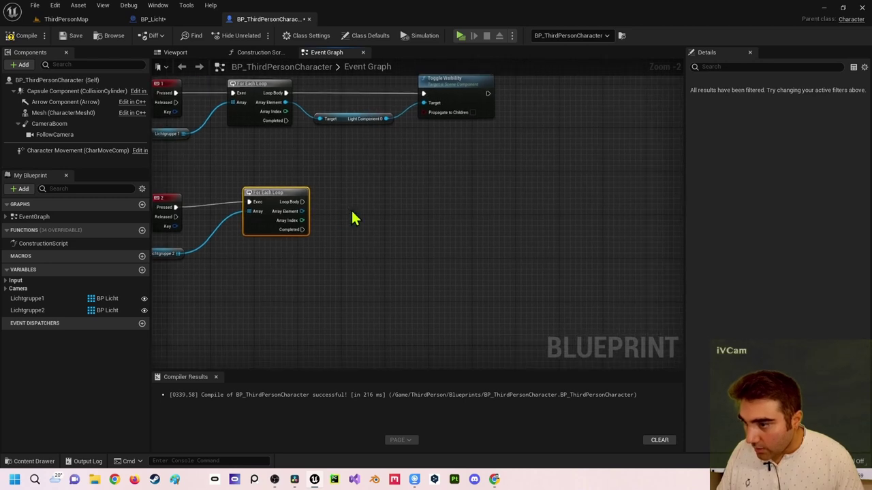
left_click_drag(302, 211, 385, 240)
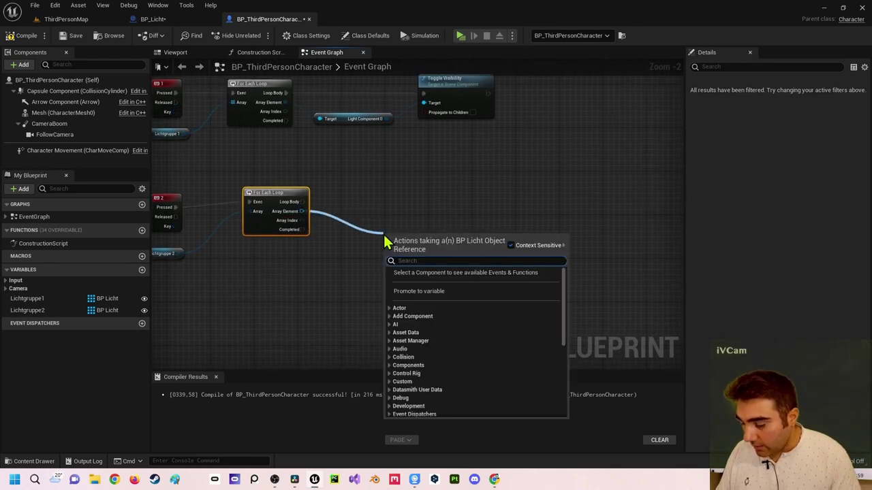
Step: Add Toggle Visibility on each element's Light Component 0, executed from Loop Body
type("togg")
key("Return")
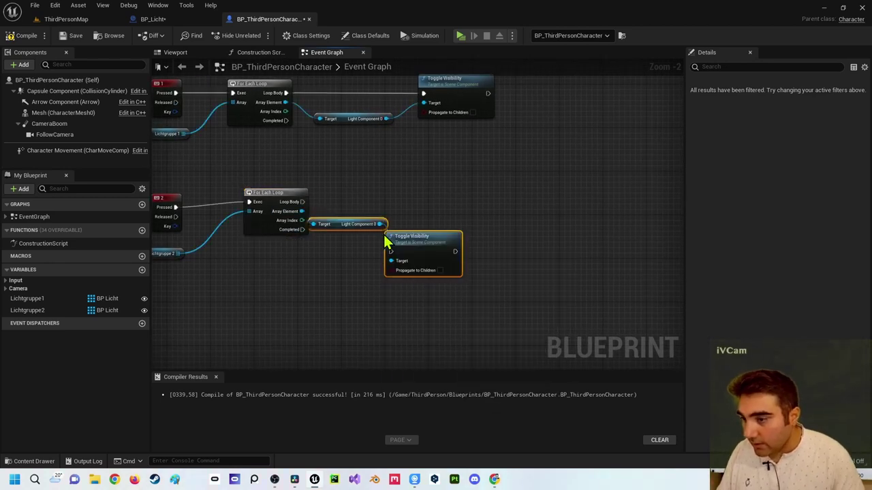
mouse_move(433, 254)
left_mouse_down()
mouse_move(464, 276)
mouse_move(481, 197)
left_mouse_up()
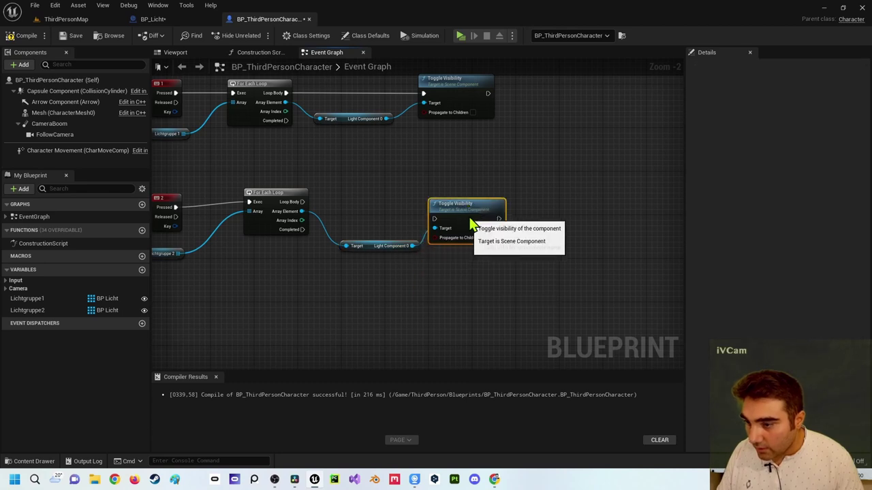
left_click_drag(301, 201, 445, 202)
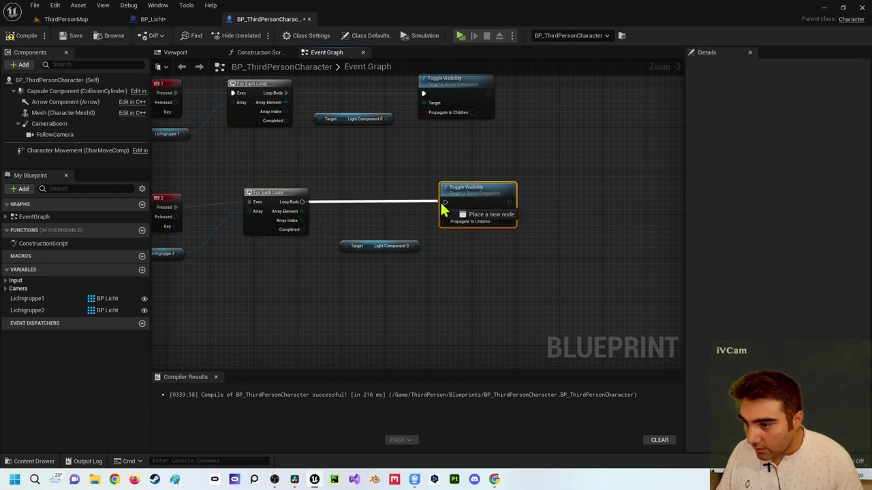
right_click_drag(410, 264, 366, 244)
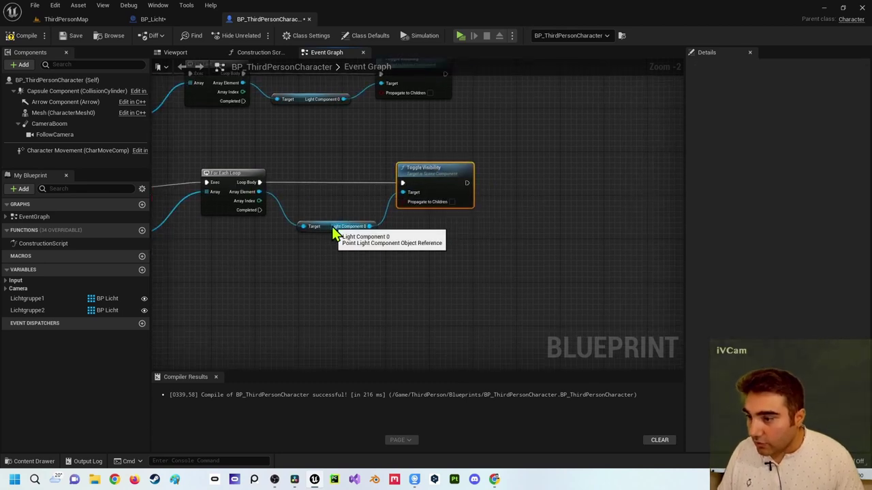
left_click_drag(333, 227, 334, 246)
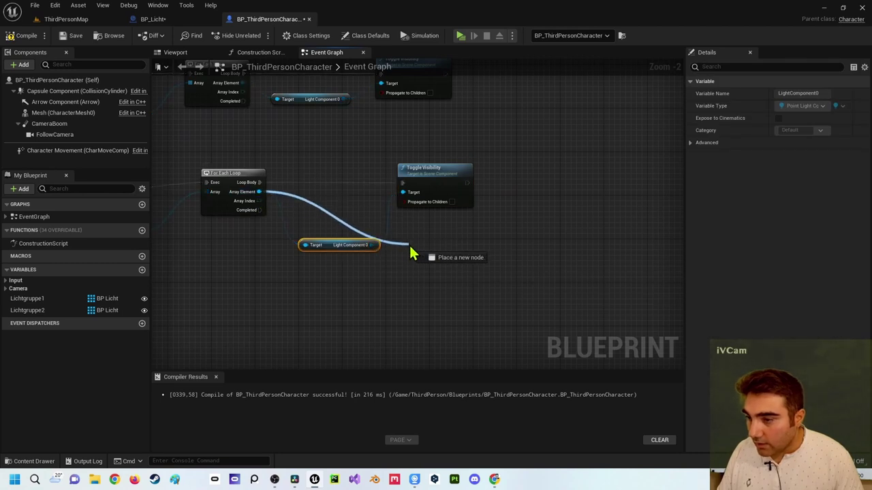
left_click_drag(258, 192, 434, 254)
Step: Add a Set Light Color node on Light Component 0, chained after Toggle Visibility
type("color")
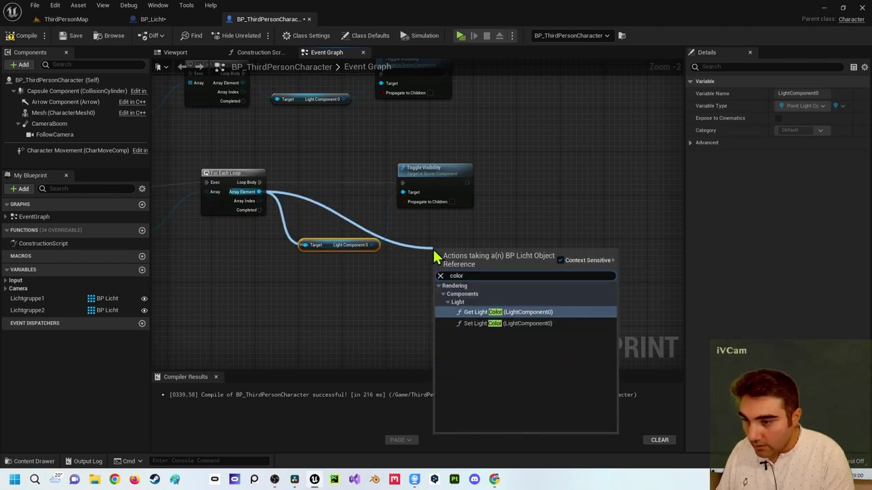
key("Down")
key("Return")
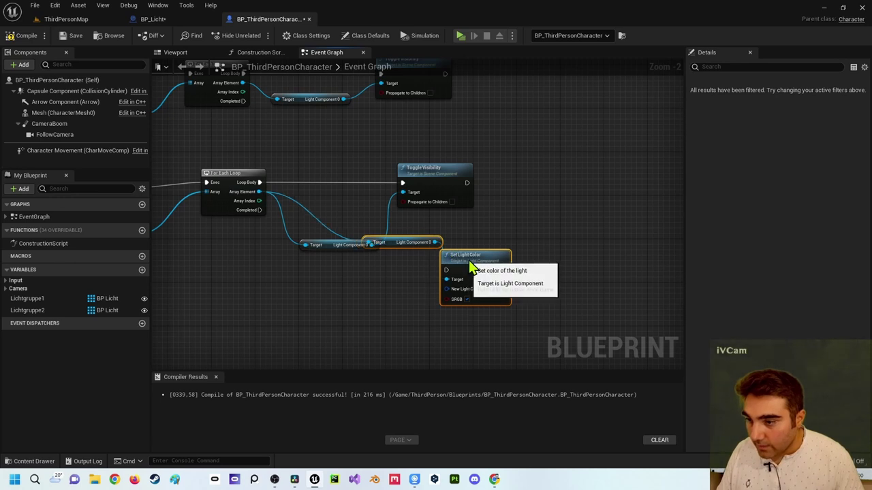
mouse_move(462, 266)
left_mouse_down()
mouse_move(504, 270)
mouse_move(547, 177)
left_mouse_up()
left_click(515, 278)
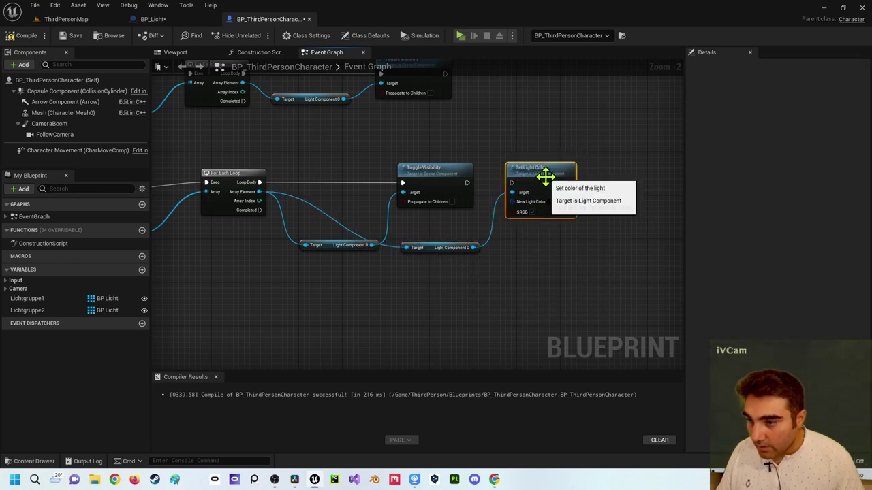
left_click_drag(466, 183, 512, 187)
left_click(504, 279)
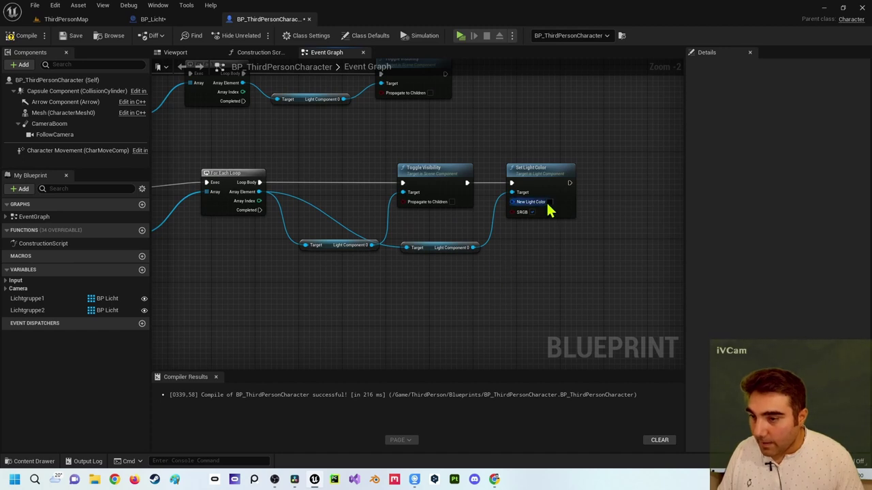
Step: Set the New Light Color to an orange-red colour
left_click(547, 203)
mouse_move(617, 292)
left_mouse_down()
mouse_move(666, 292)
mouse_move(684, 240)
left_mouse_up()
left_click(686, 288)
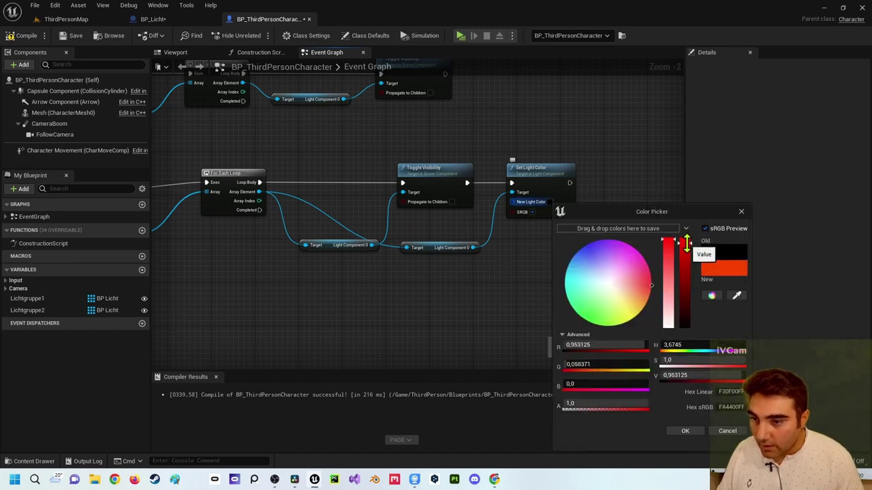
left_click(683, 431)
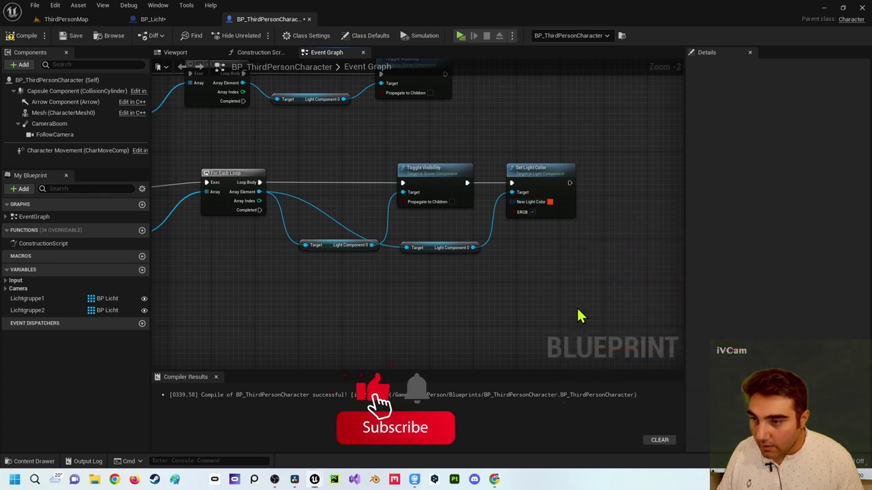
right_click_drag(285, 84, 324, 159)
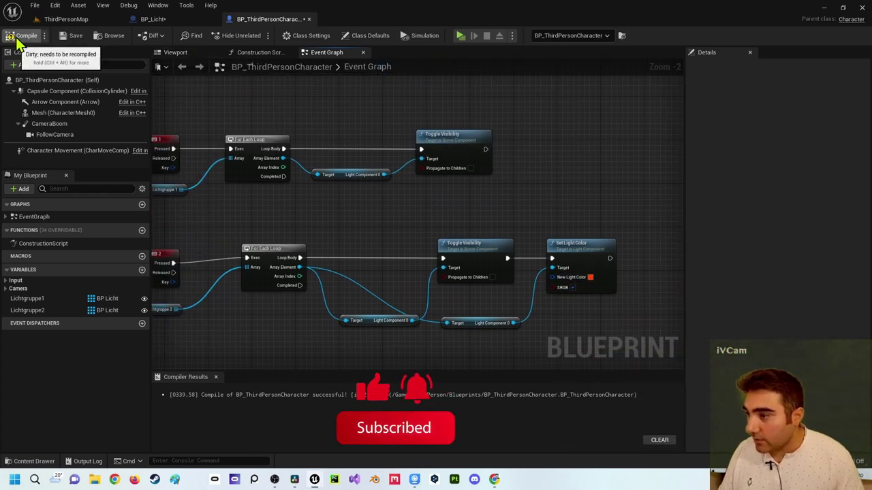
Step: Compile the character blueprint and test-play, seeing group 2's reddish light
left_click(21, 35)
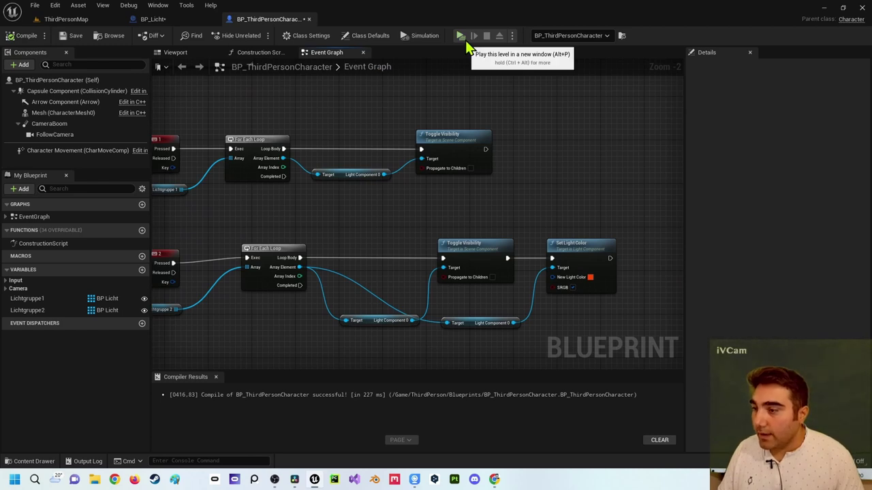
left_click(464, 40)
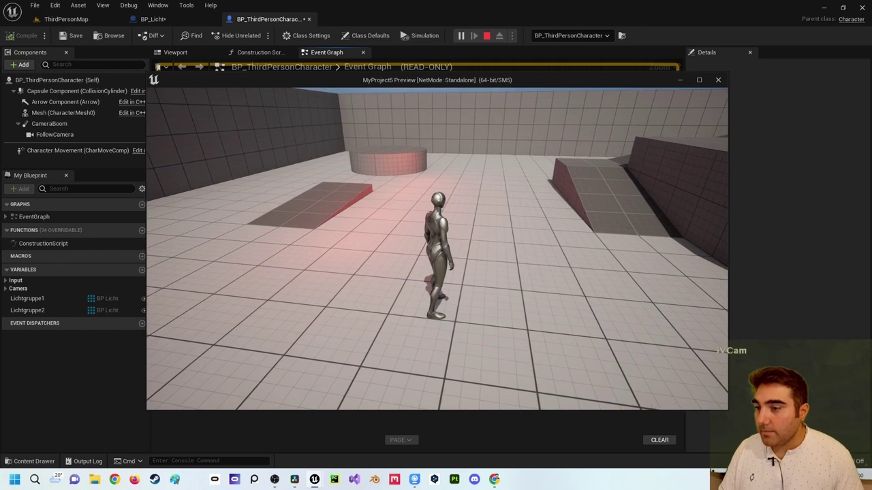
key("Escape")
right_click_drag(368, 201, 468, 195)
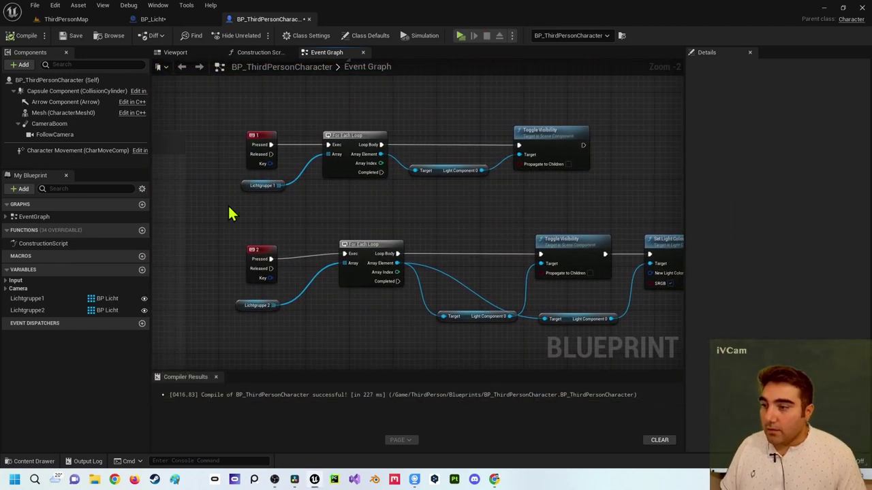
left_click(250, 305)
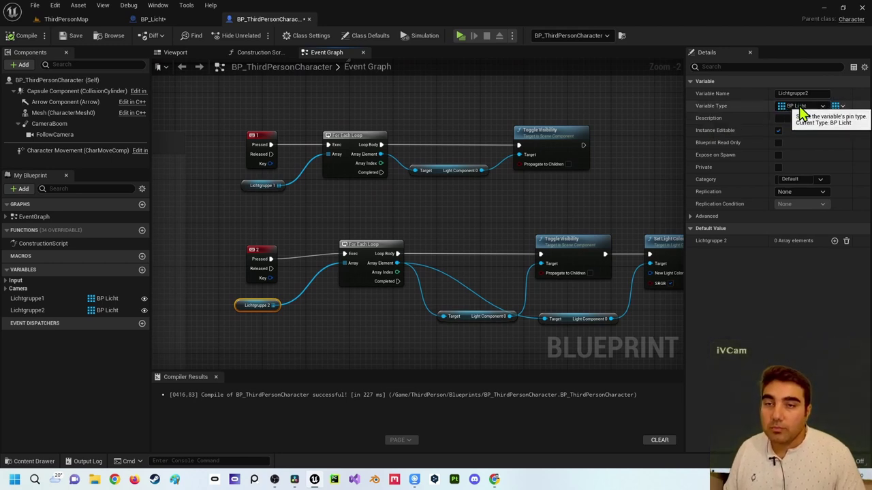
left_click(68, 19)
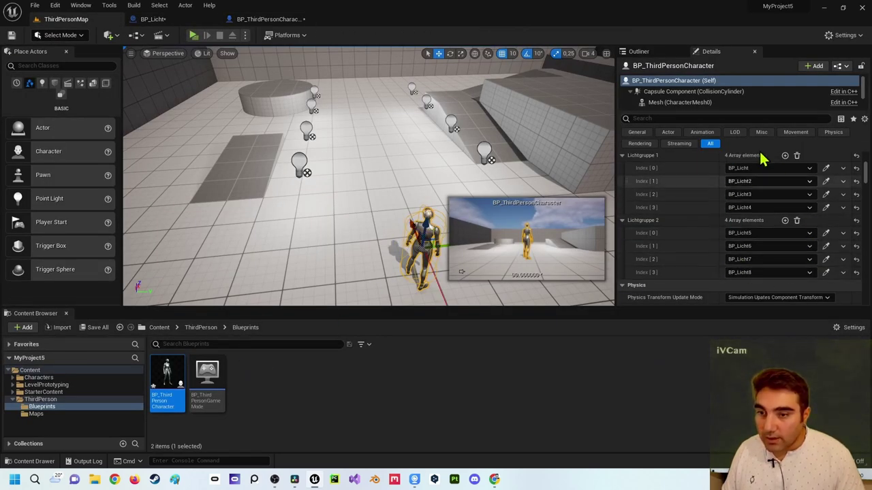
left_click(153, 19)
left_click(276, 18)
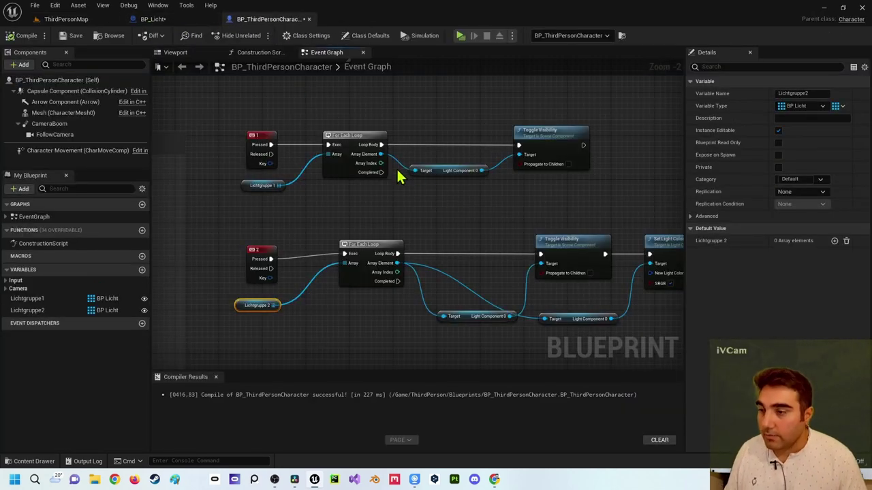
scroll(398, 177, "down", 1)
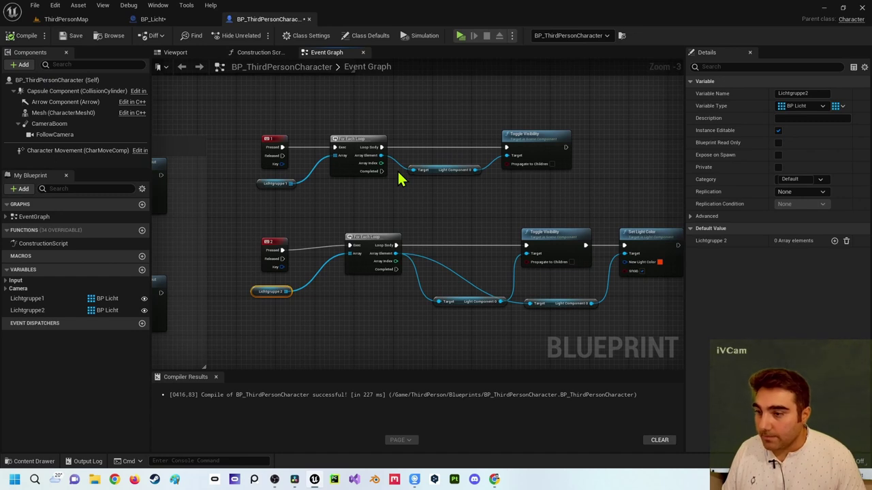
scroll(334, 158, "up", 3)
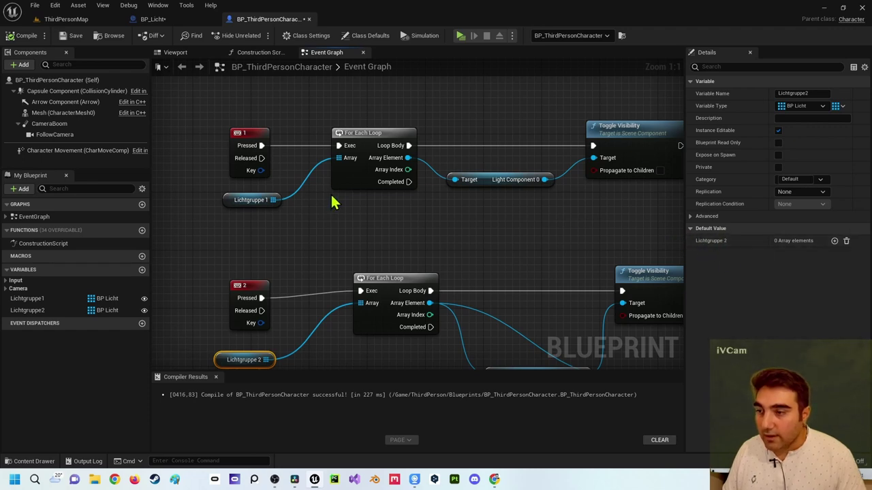
left_click(253, 201)
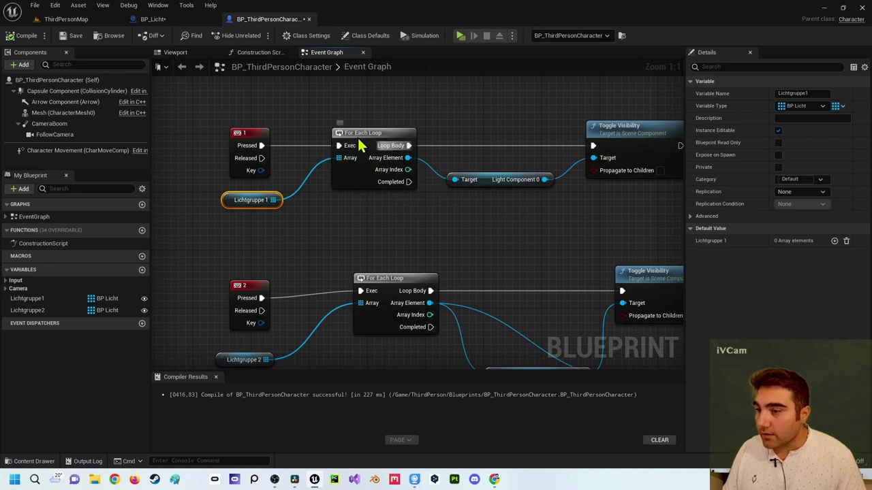
Step: Save BP_ThirdPersonCharacter and clear the node selection
left_click(64, 35)
left_click(305, 100)
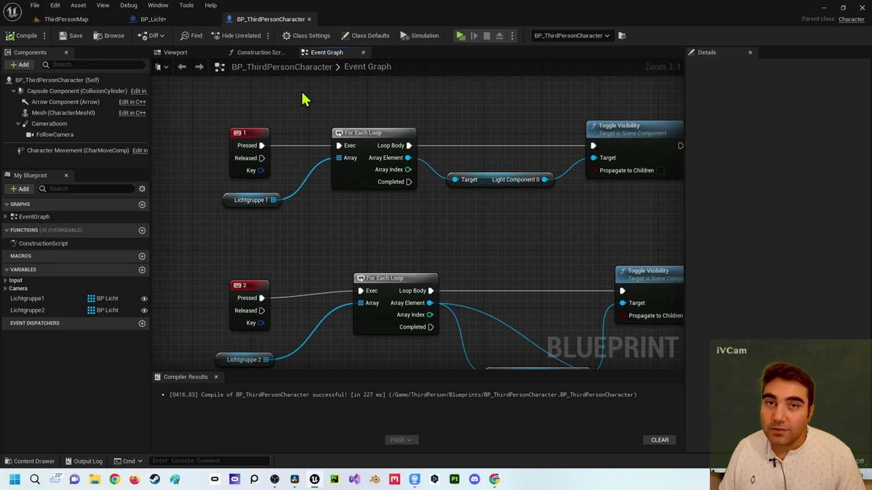